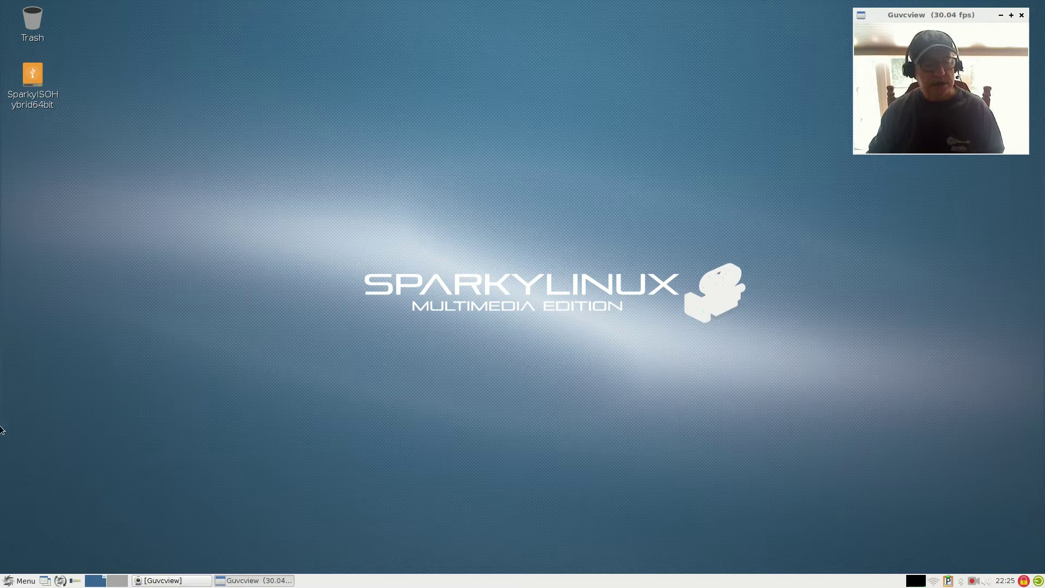
Launch the Firefox web browser from the installed Internet applications.
left_click(14, 581)
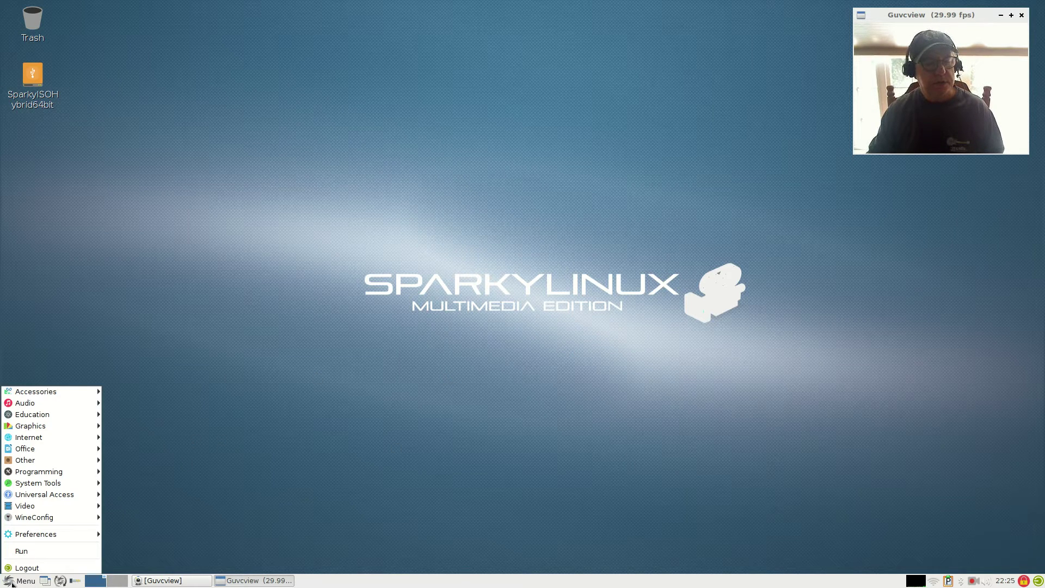
mouse_move(44, 482)
mouse_move(47, 434)
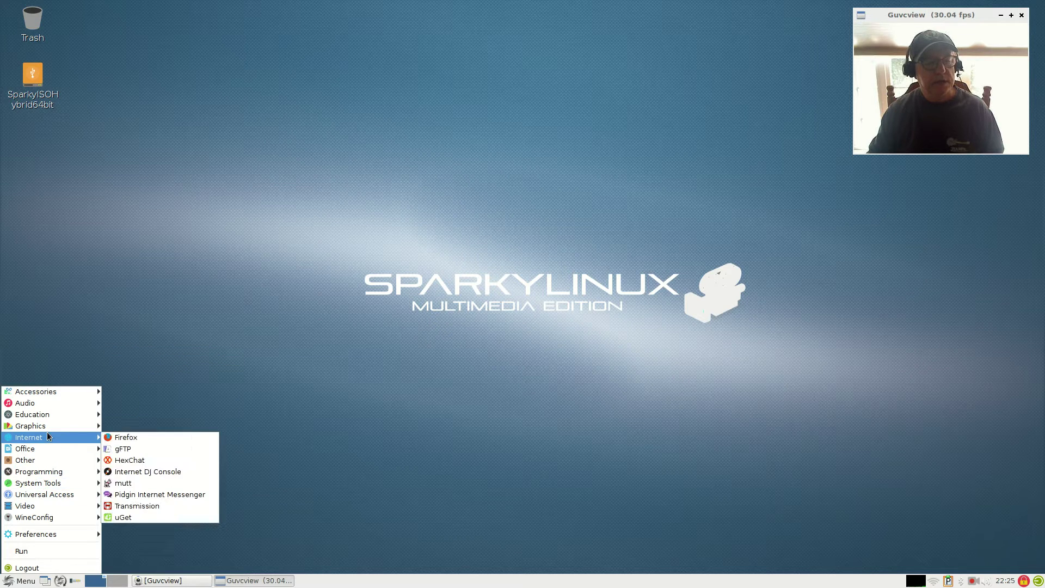
left_click(122, 436)
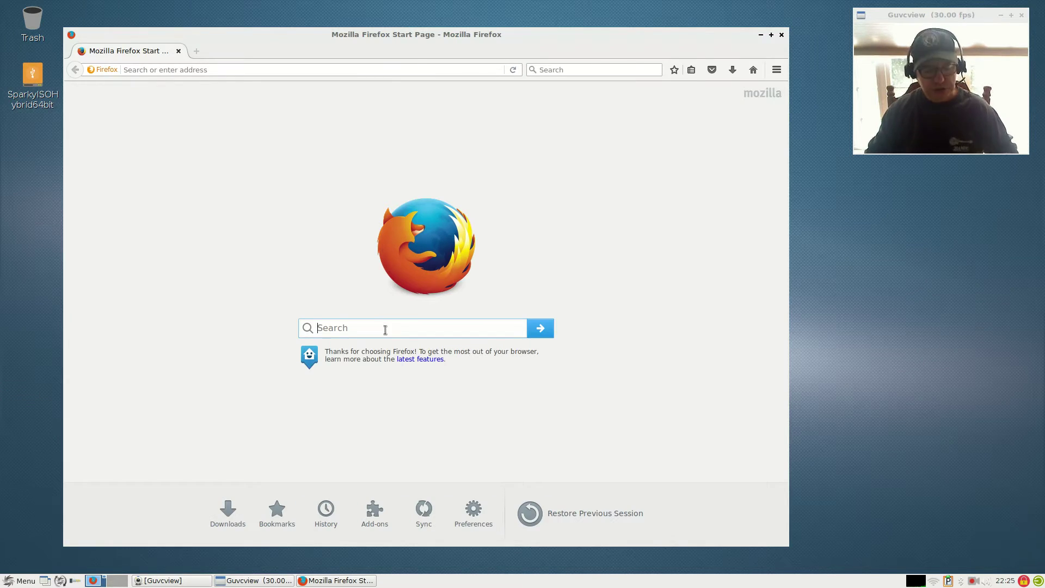
Search the web for "distrowatch" and open the DistroWatch.com home page from the results.
type("distrowatch")
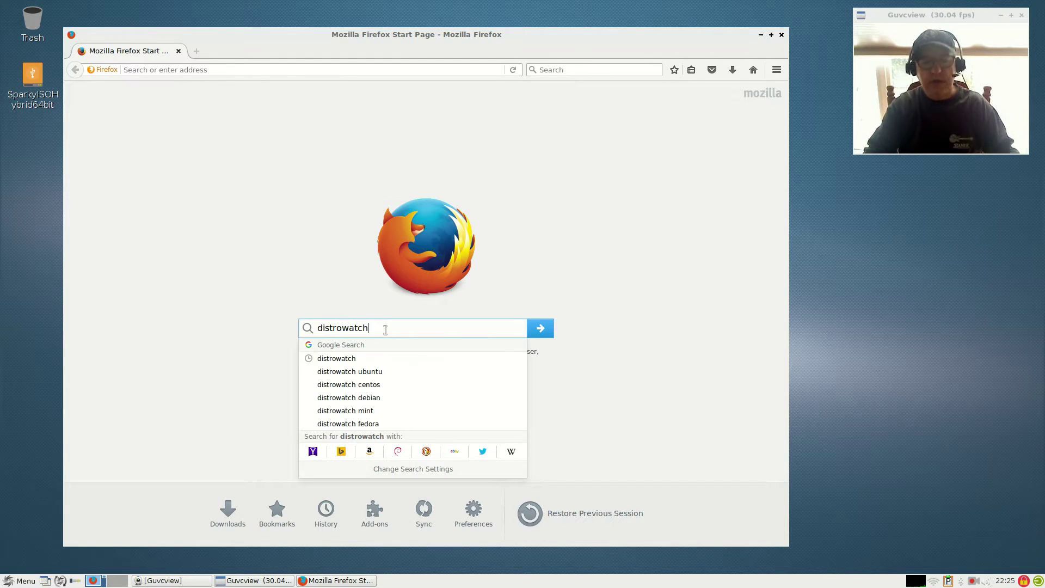
key("Return")
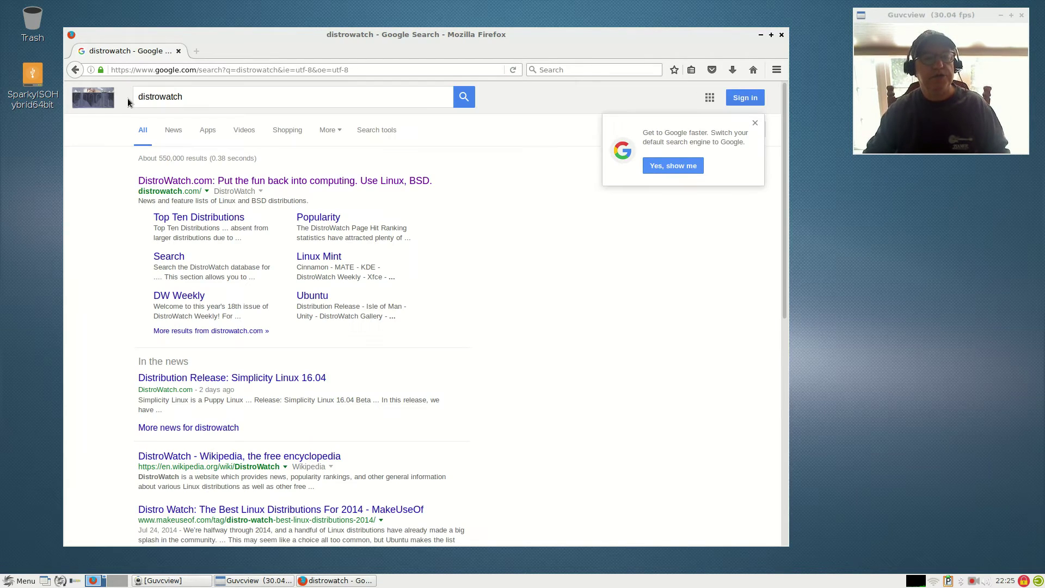
left_click(289, 184)
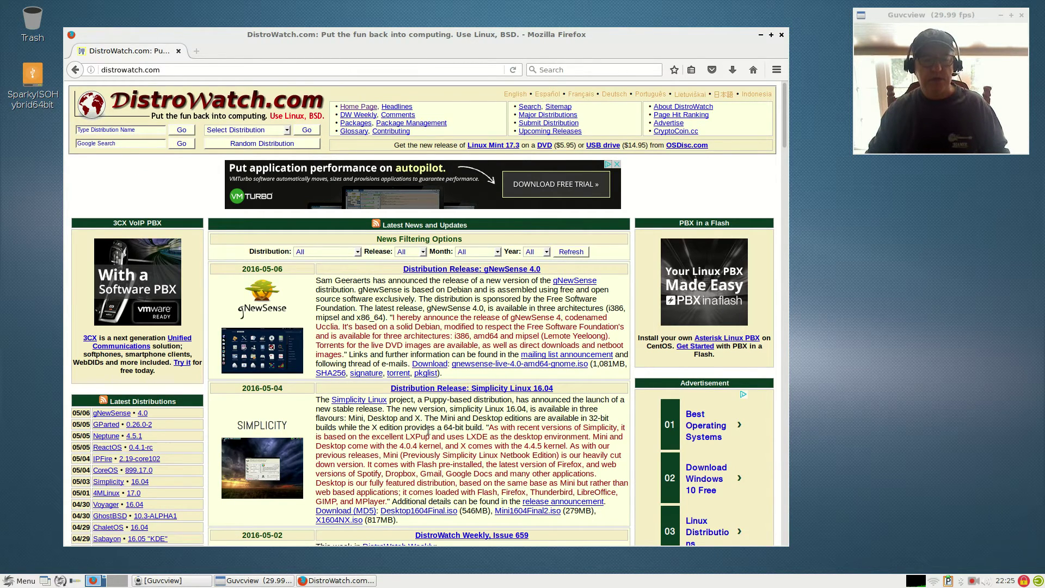
Find the SparkyLinux 4.3 release entry in the DistroWatch news and minimize the browser window.
scroll(377, 432, "down", 8)
scroll(377, 431, "down", 20)
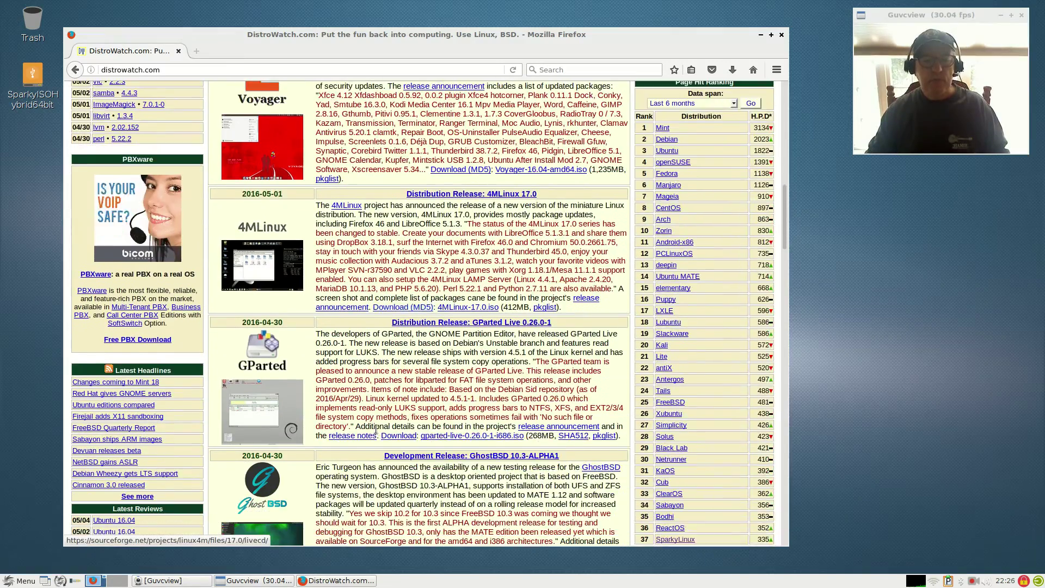
scroll(376, 433, "down", 3)
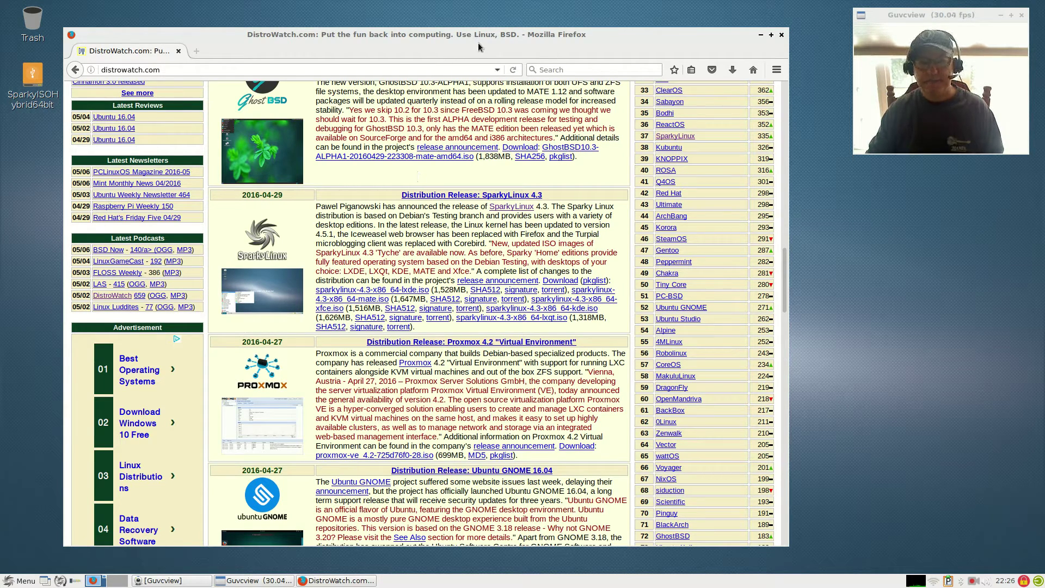
left_click_drag(496, 38, 507, 30)
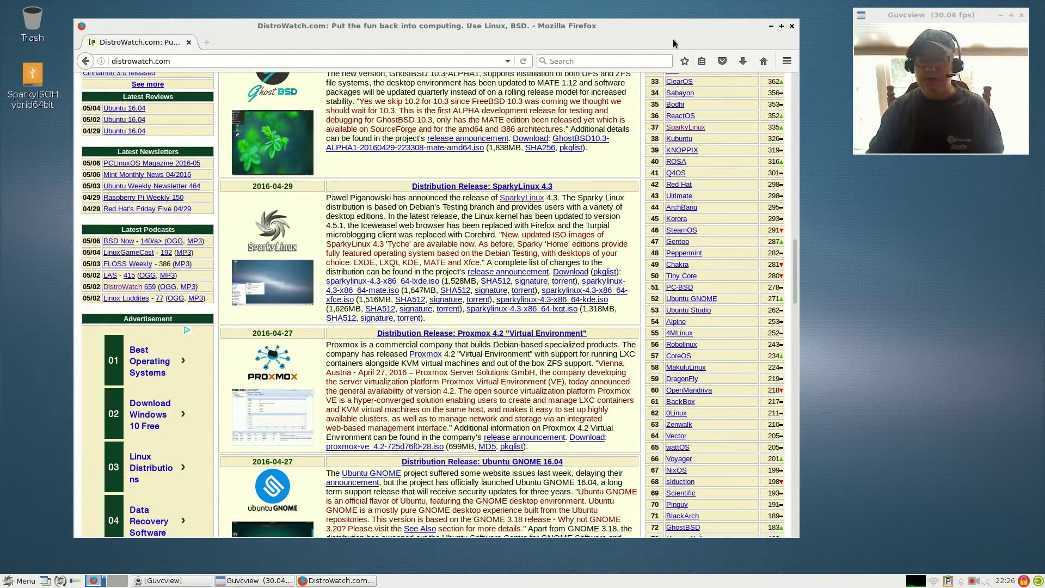
left_click(770, 27)
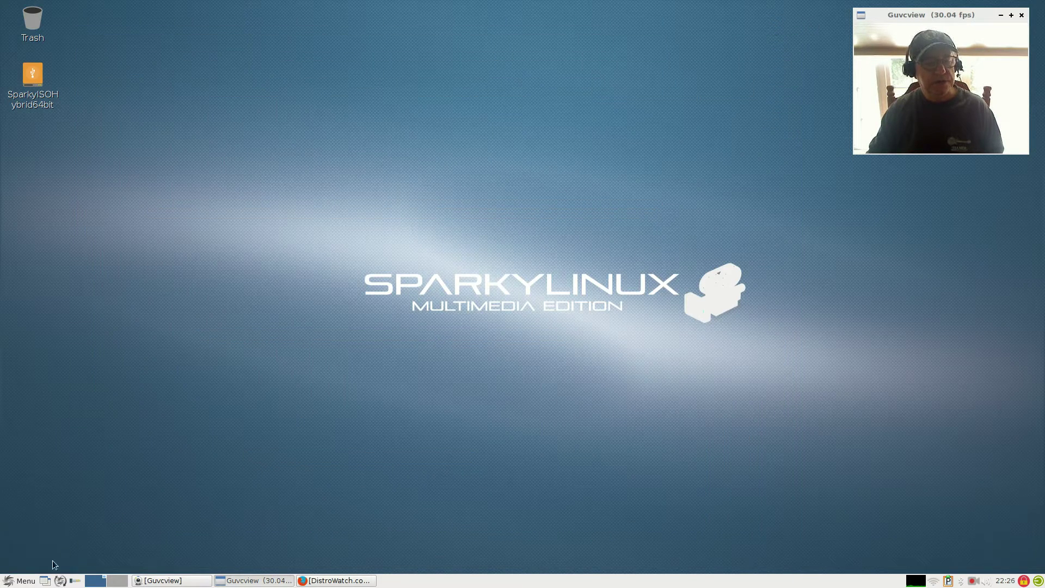
Open the JACK Audio Connection Kit control window for a look and quit it.
left_click(14, 582)
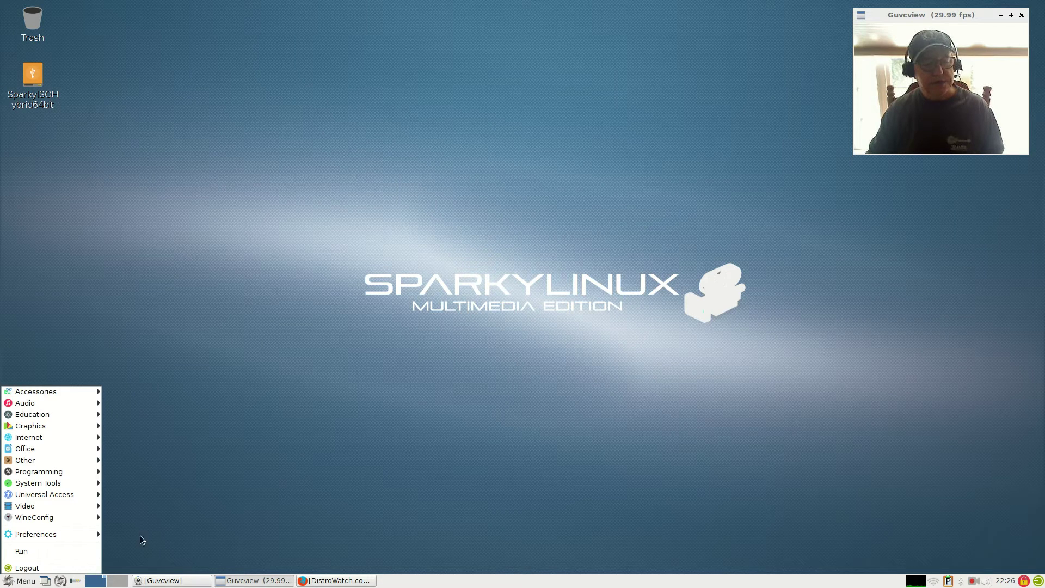
left_click(281, 495)
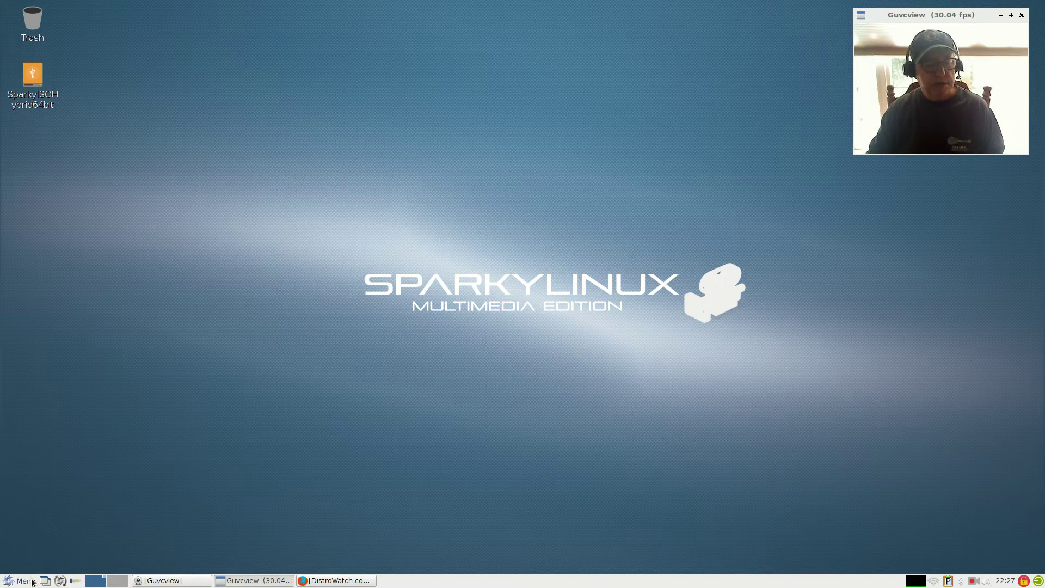
left_click(74, 580)
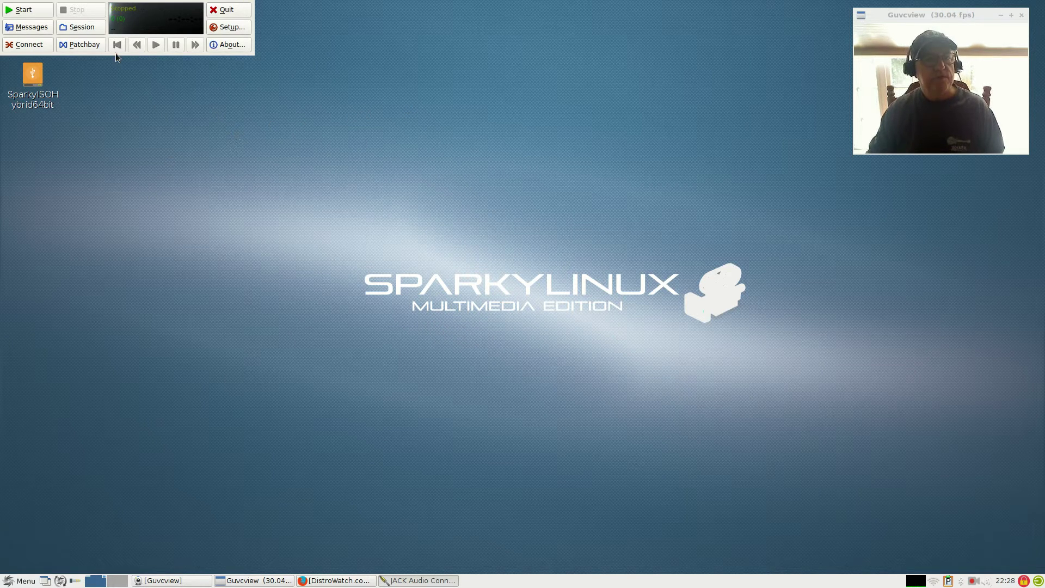
left_click(236, 10)
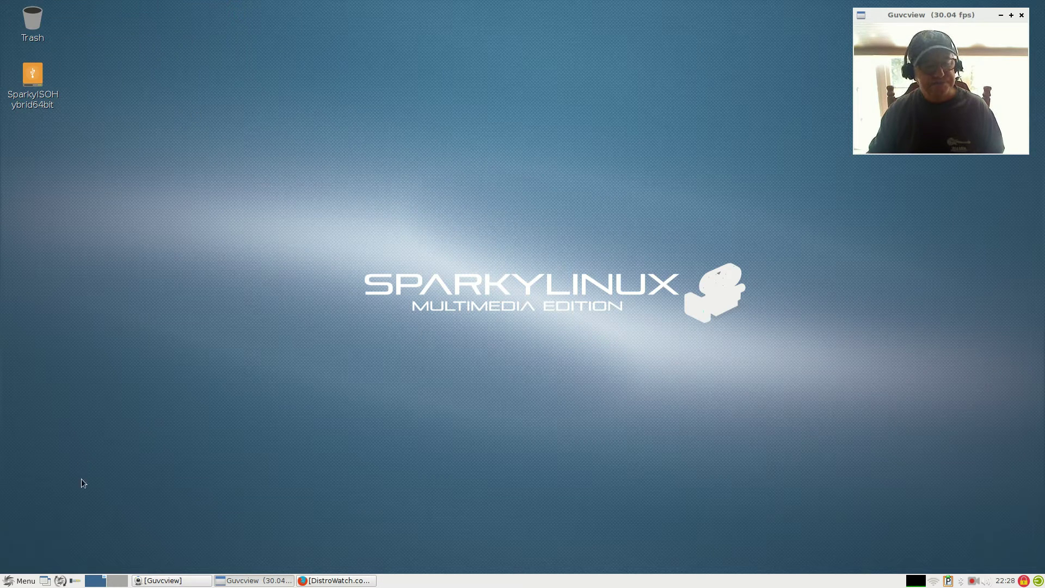
Examine the preinstalled audio applications by category, including the Connection and Tools groups.
left_click(21, 581)
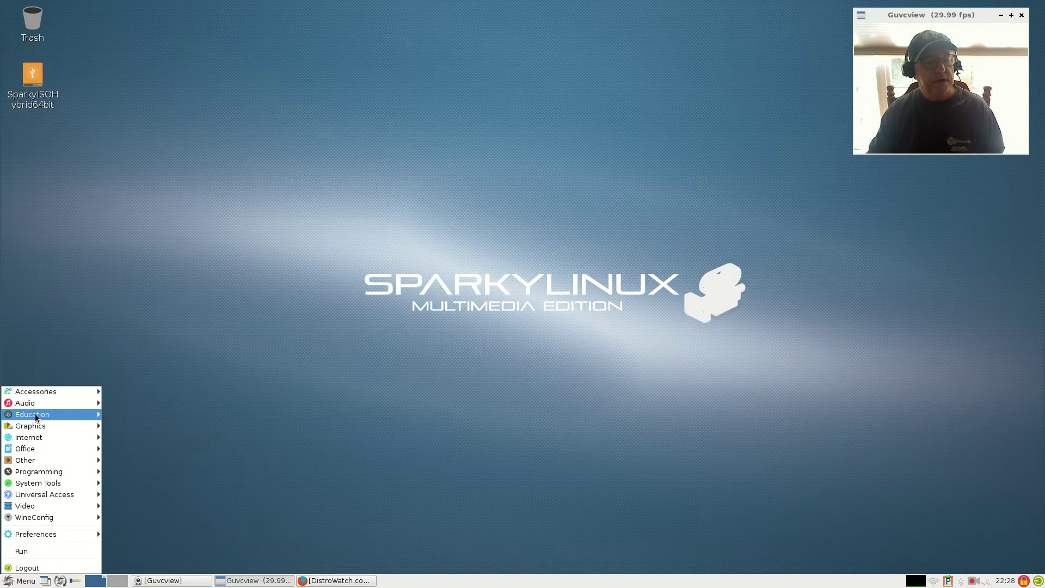
mouse_move(37, 402)
mouse_move(124, 402)
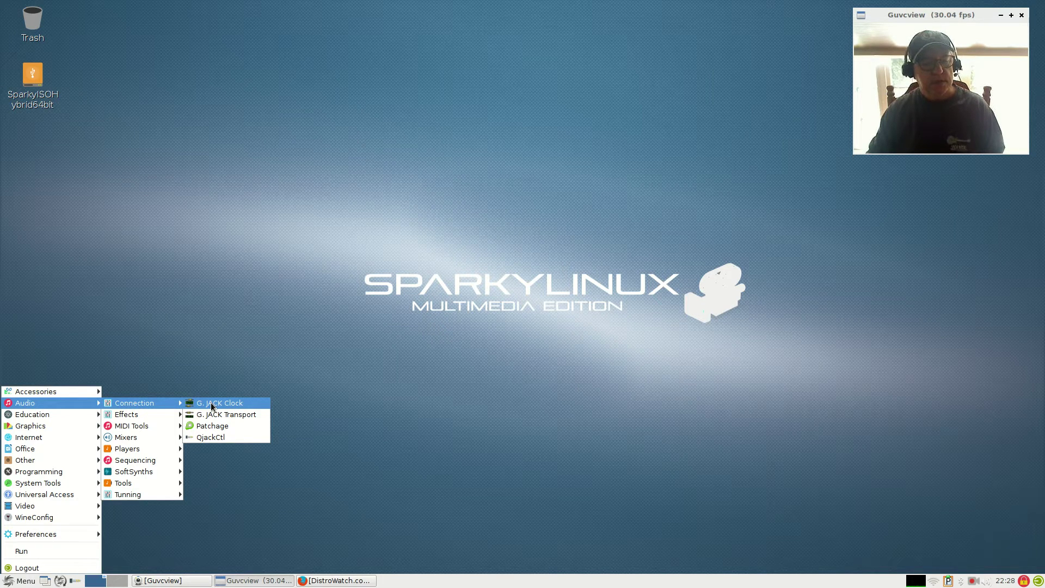
mouse_move(156, 493)
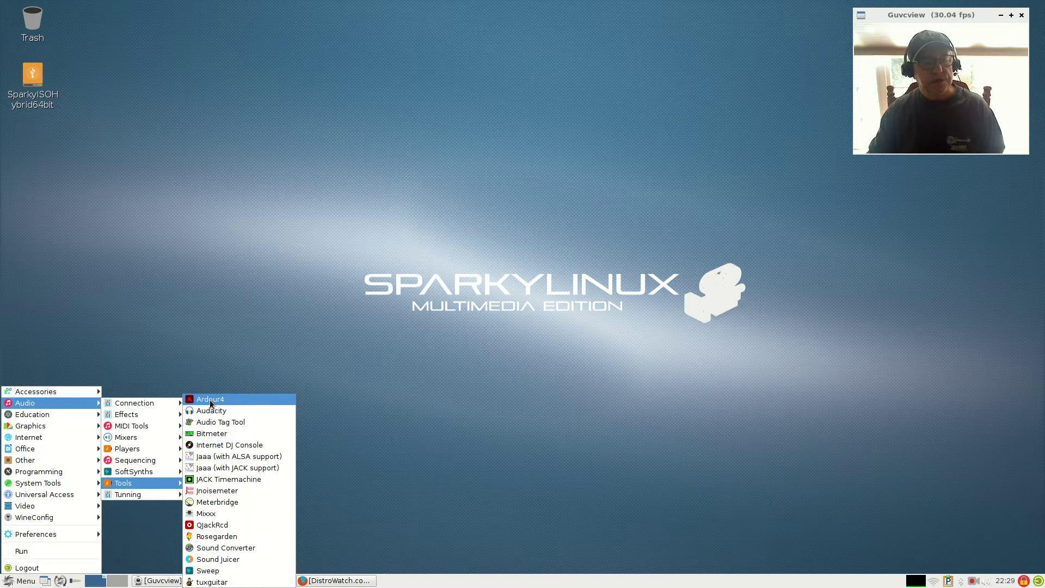
mouse_move(152, 403)
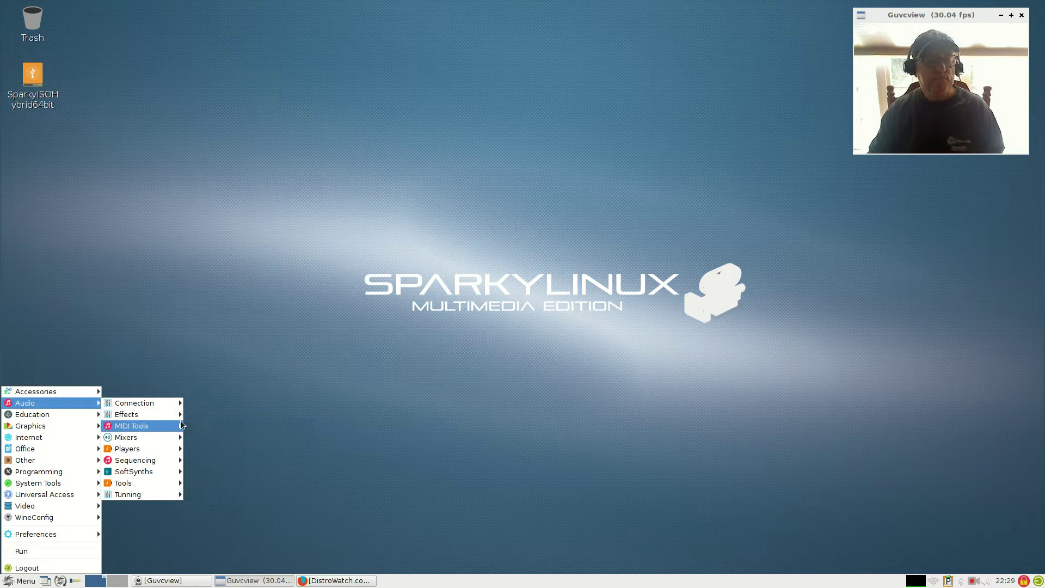
mouse_move(145, 441)
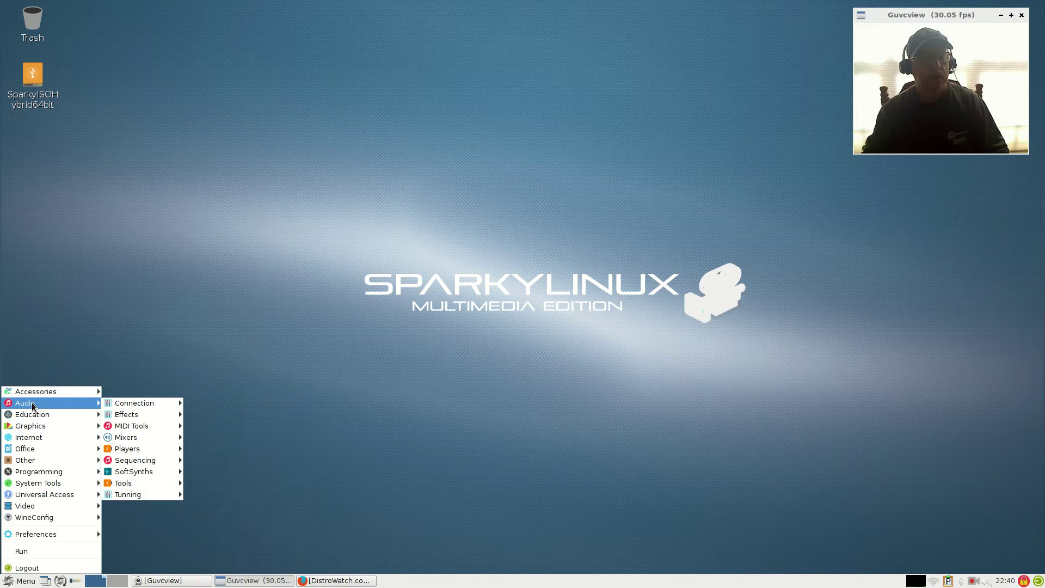
mouse_move(141, 485)
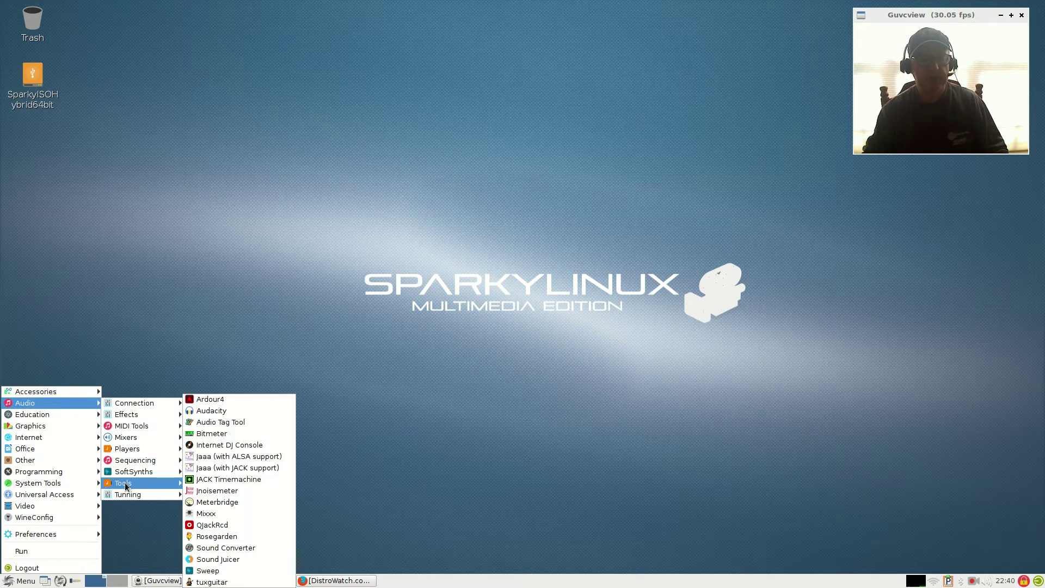
Examine the remaining application categories, going through the full list of programs in the Other category.
mouse_move(51, 413)
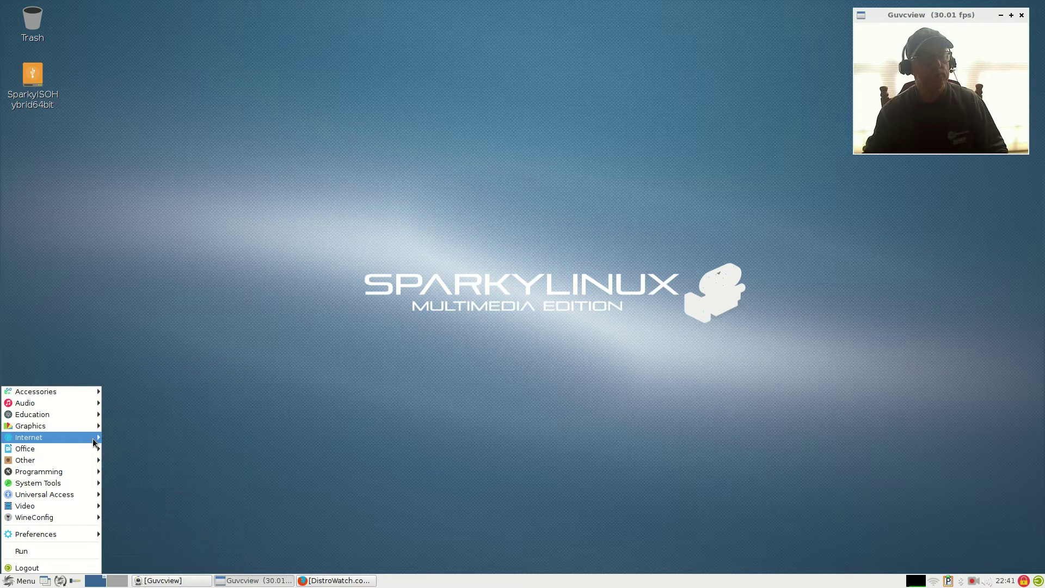
mouse_move(79, 436)
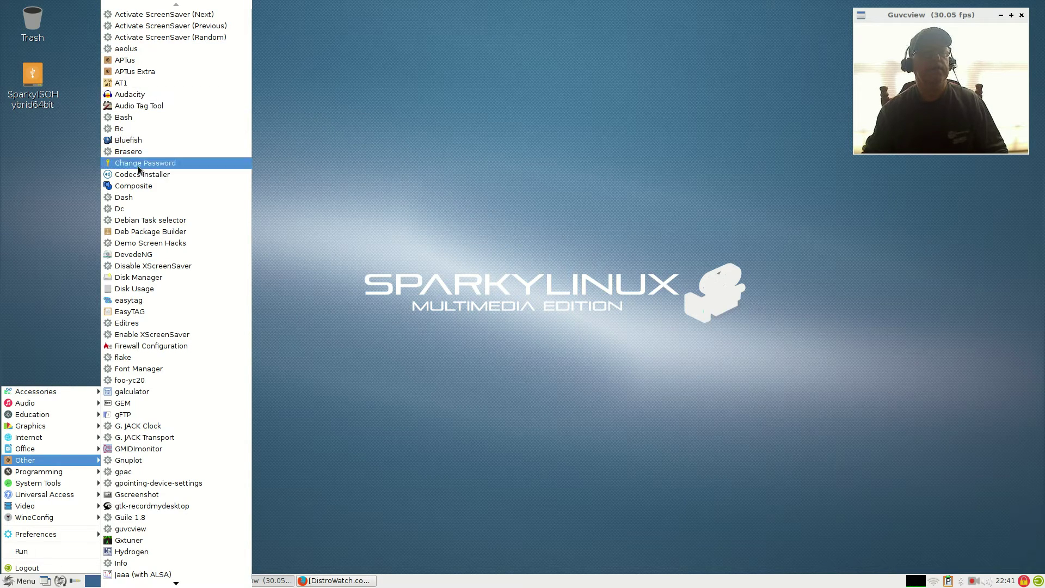
scroll(141, 233, "down", 3)
scroll(142, 233, "down", 6)
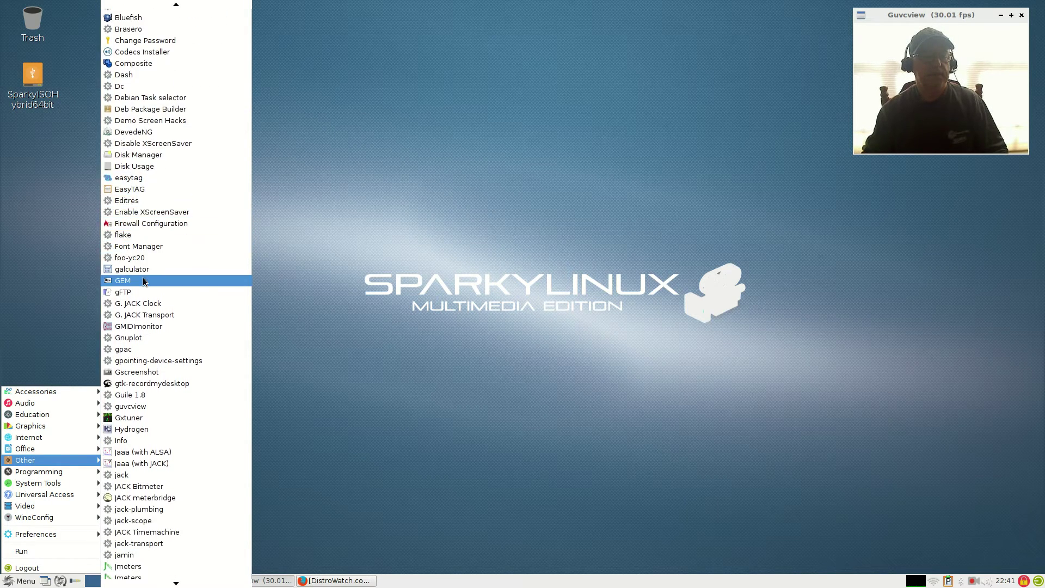
scroll(143, 280, "down", 5)
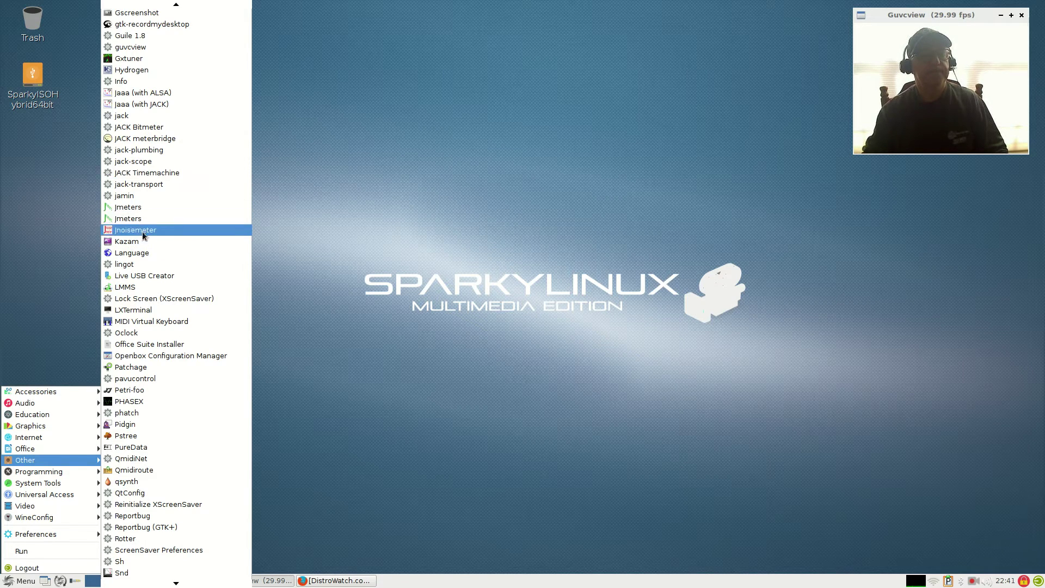
scroll(152, 256, "down", 3)
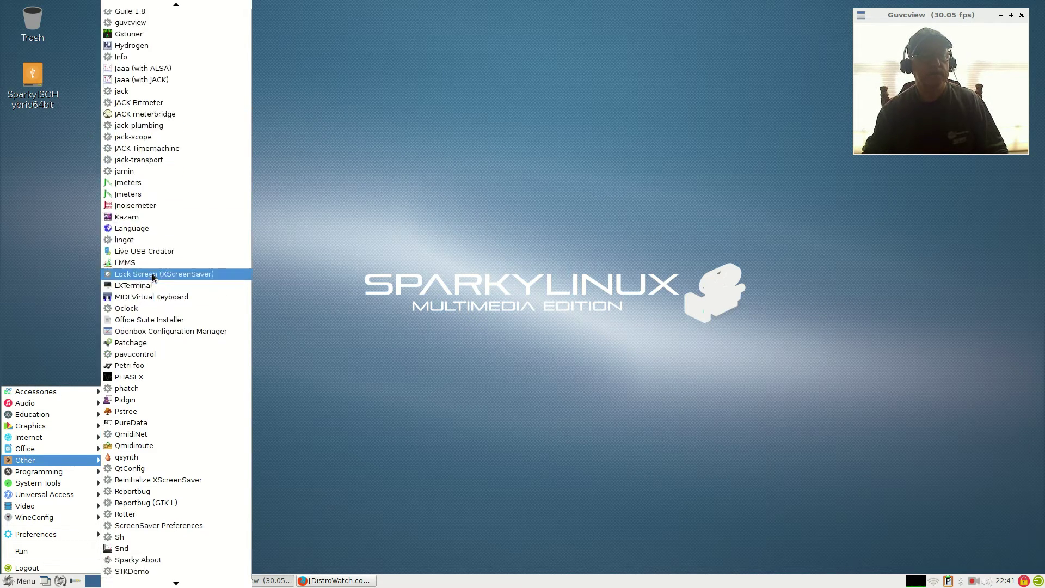
scroll(152, 277, "down", 9)
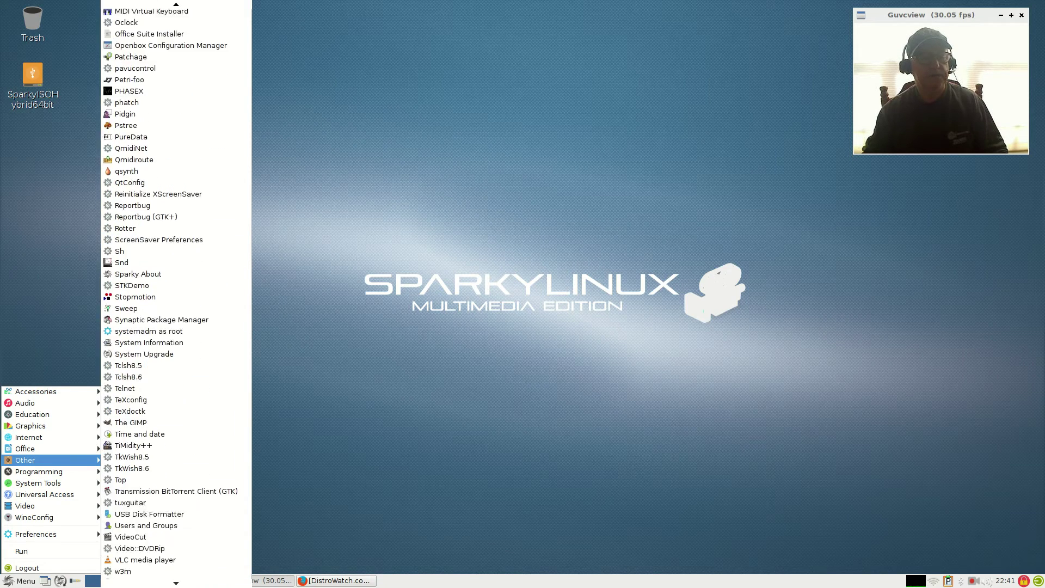
scroll(201, 468, "down", 8)
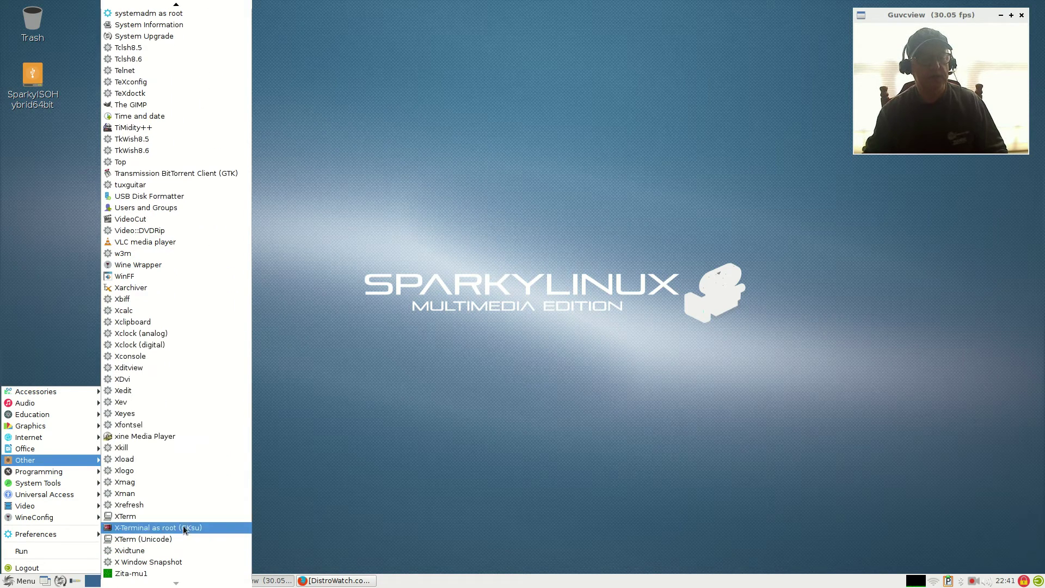
scroll(193, 100, "up", 3)
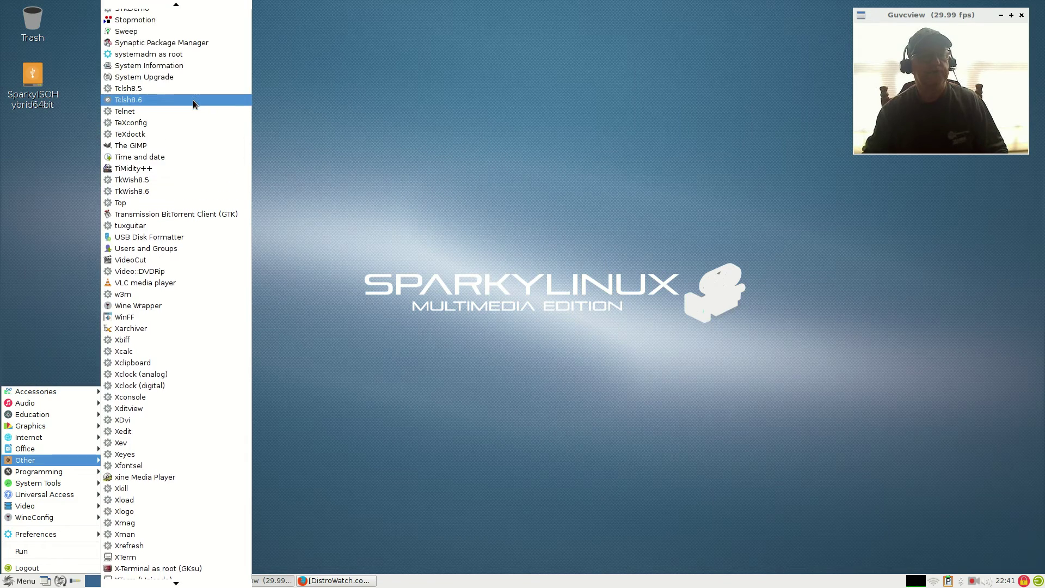
scroll(193, 100, "up", 2)
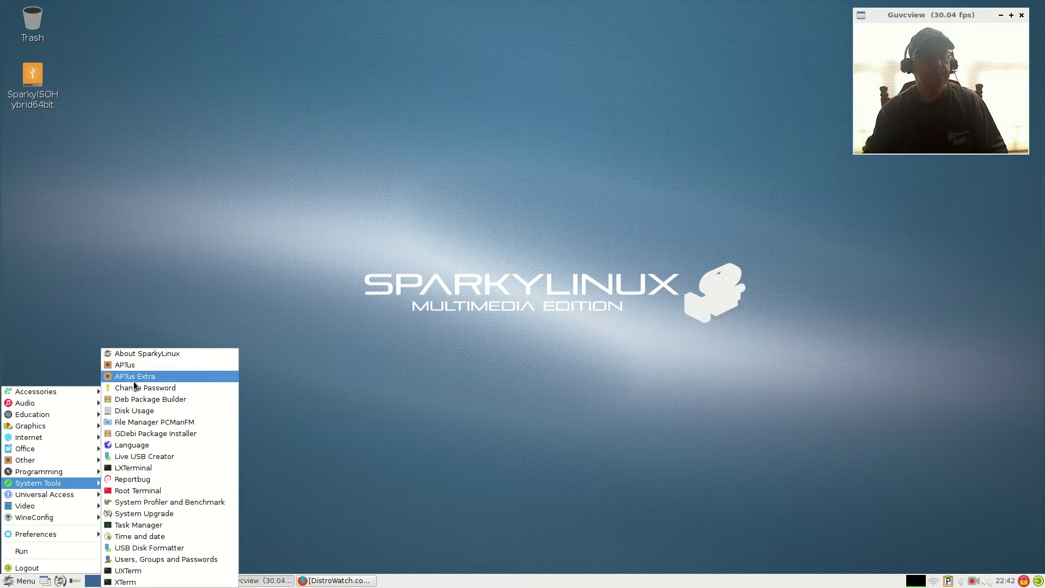
Launch APTus from the system tools, dismiss the root permissions notice and move its window nearer the screen's centre.
left_click(128, 365)
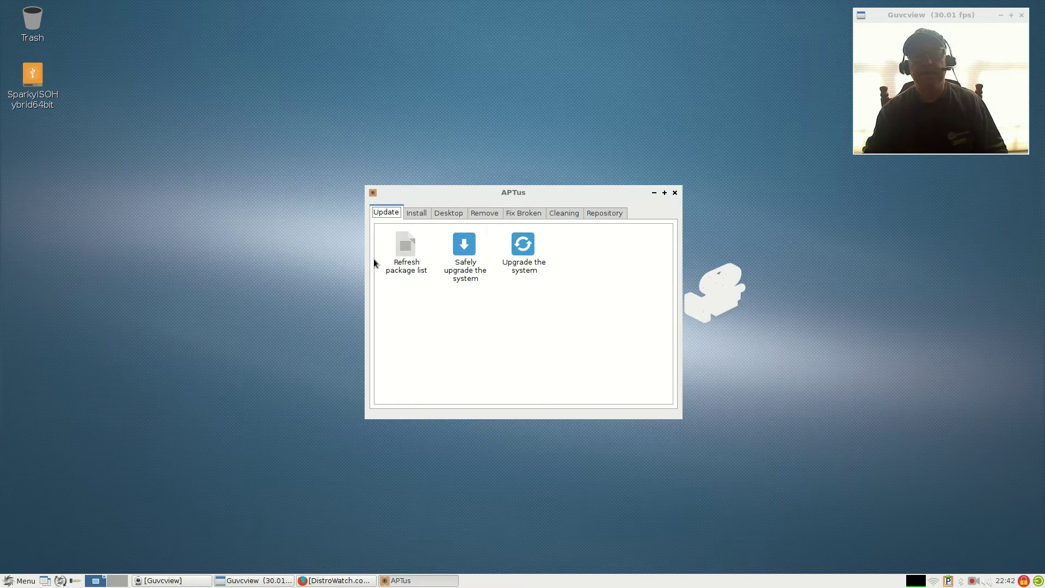
left_click_drag(513, 190, 641, 271)
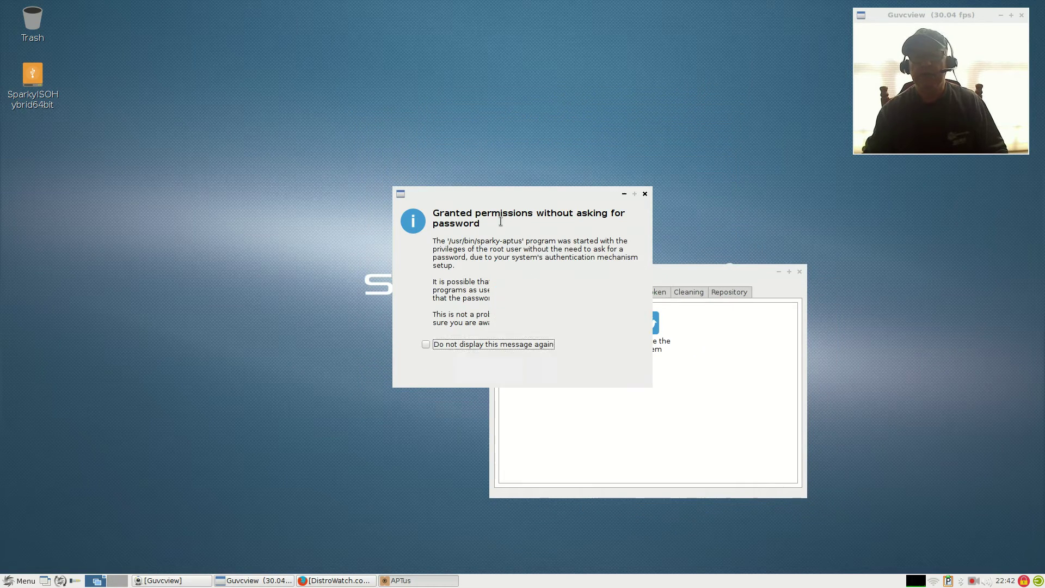
left_click(617, 370)
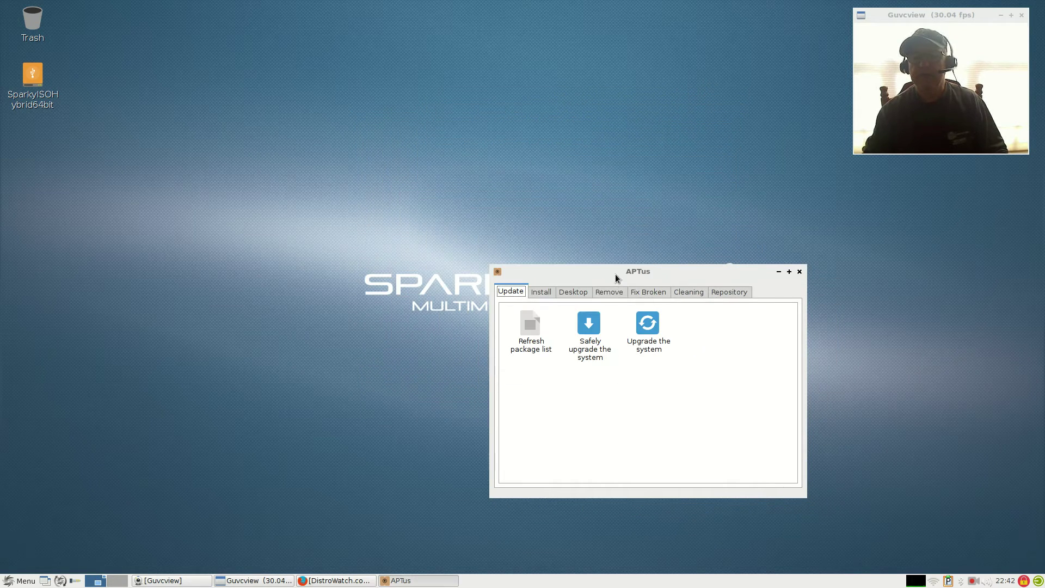
left_click_drag(615, 278, 463, 204)
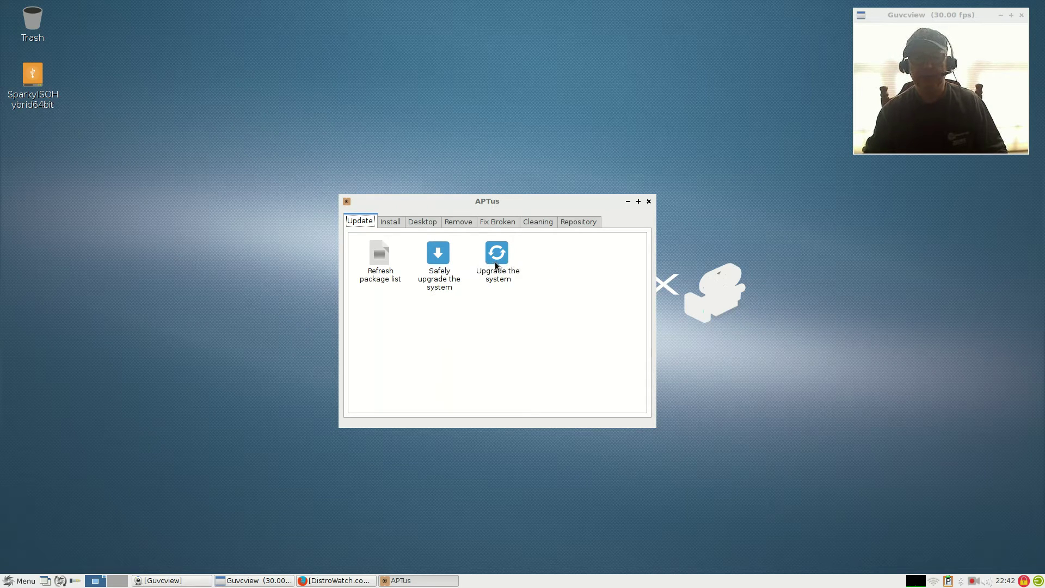
Examine the package installation options in APTus and bring up its selection of desktop environments.
left_click(386, 219)
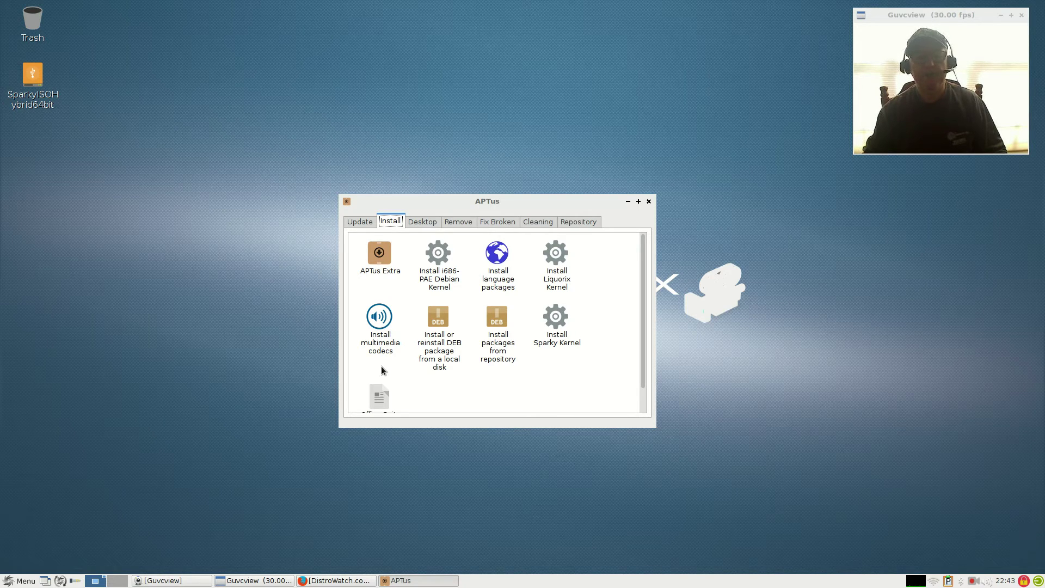
scroll(385, 374, "down", 1)
scroll(371, 400, "up", 1)
left_click(429, 221)
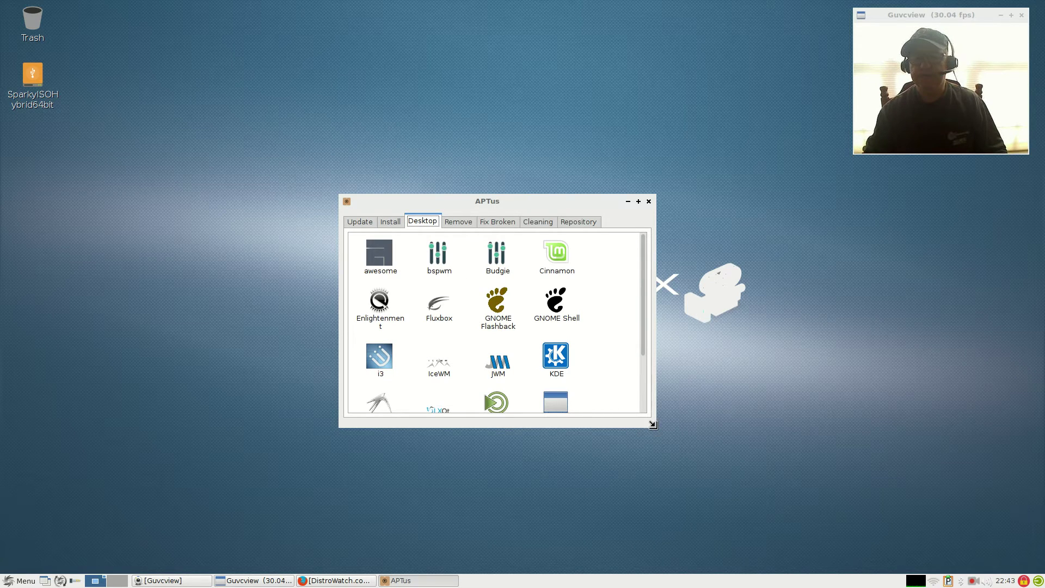
Enlarge the APTus window to show all desktop environments and examine its removal, broken-package repair, cleaning, repository and update options.
left_click_drag(652, 424, 704, 517)
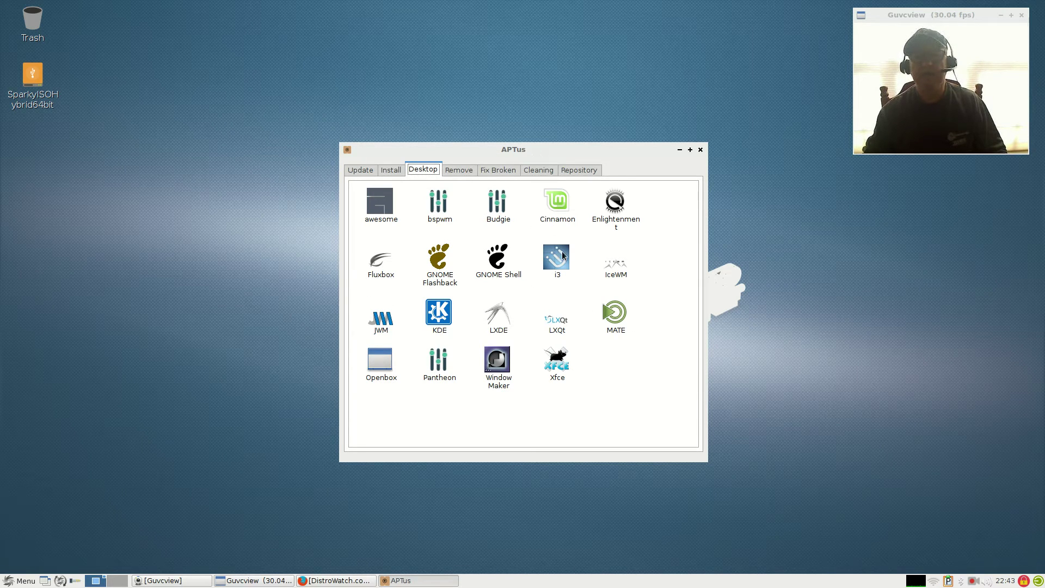
left_click(458, 171)
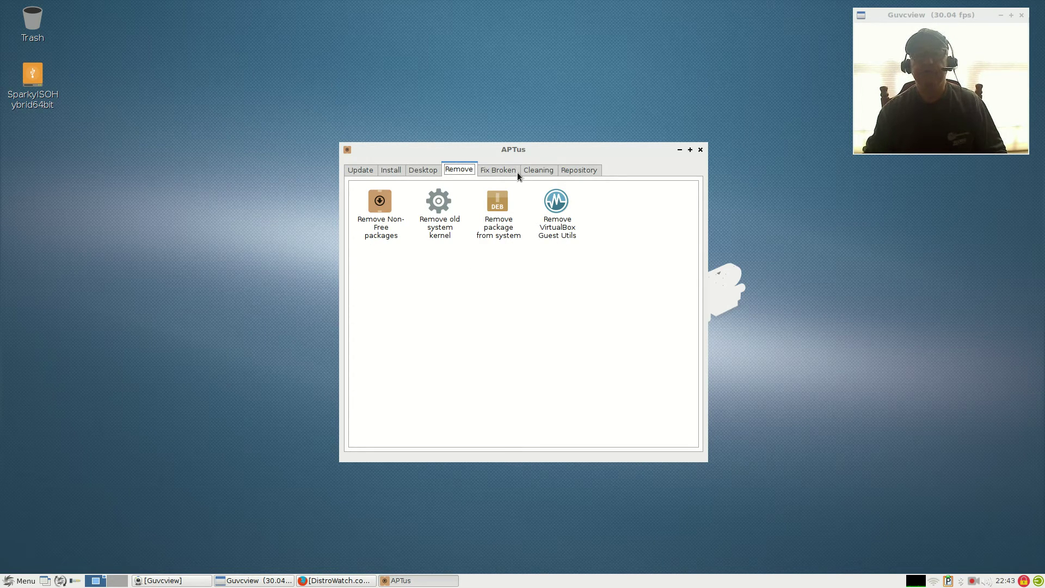
left_click(501, 170)
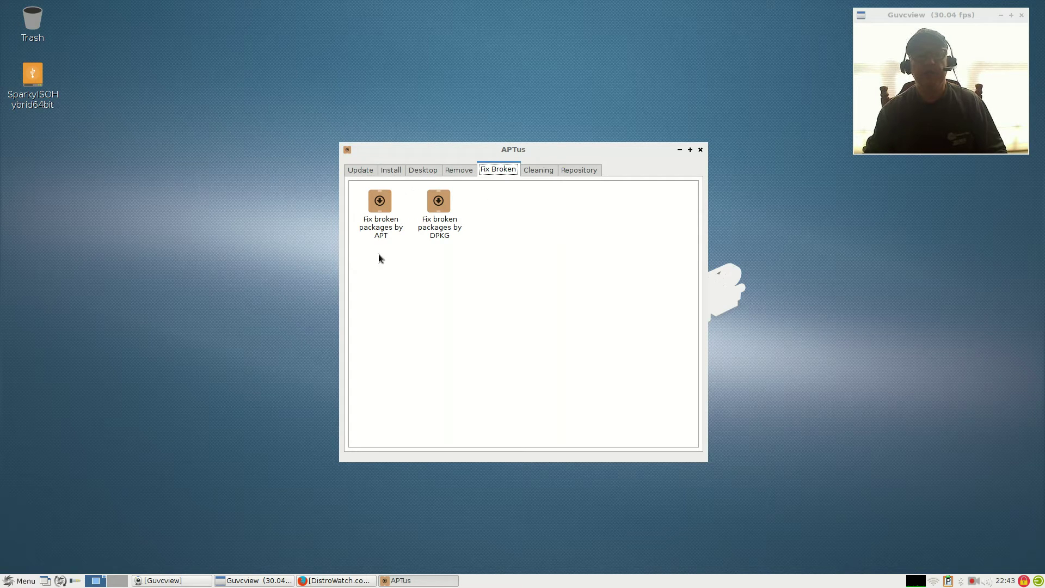
left_click(532, 172)
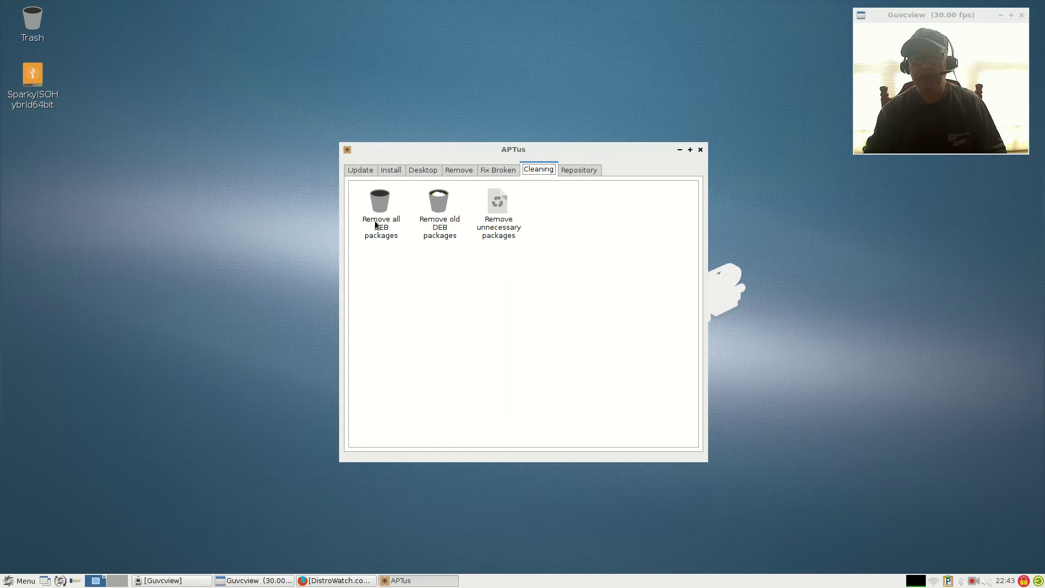
left_click(576, 170)
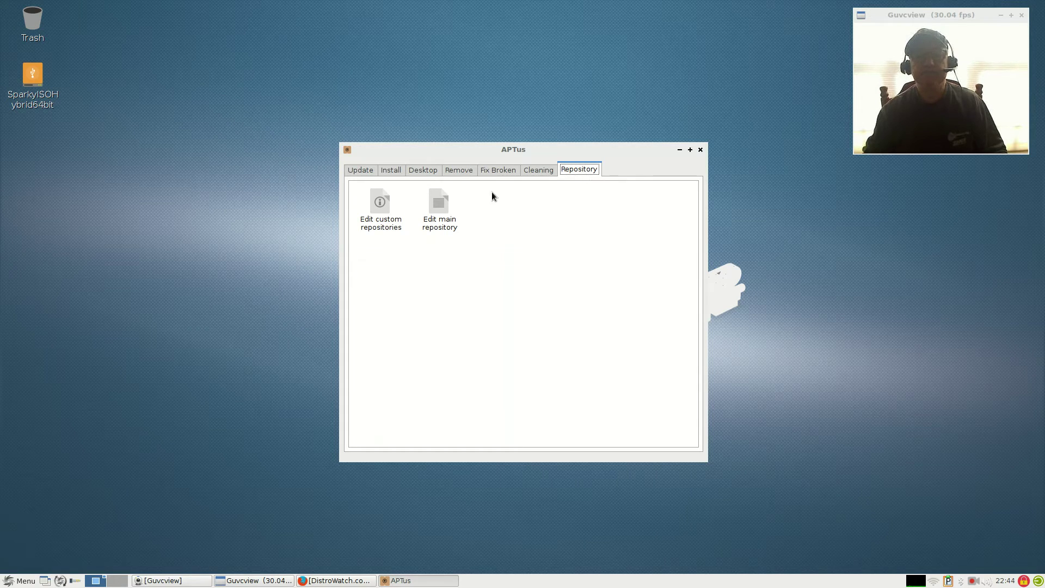
left_click(361, 169)
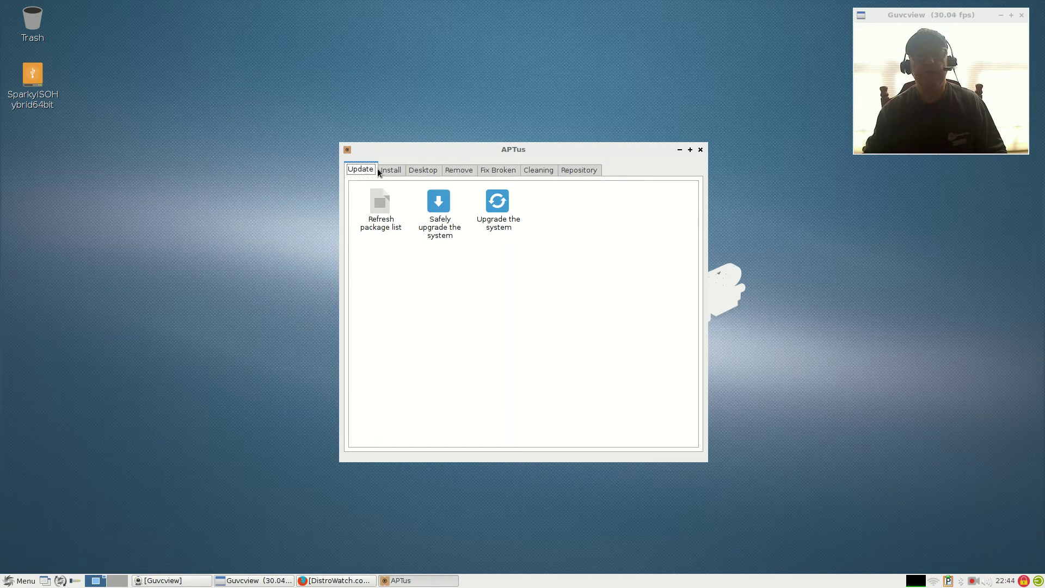
Open APTus Extra from the APTus installation options, then reposition and enlarge its window to show more applications.
left_click(385, 169)
double_click(380, 213)
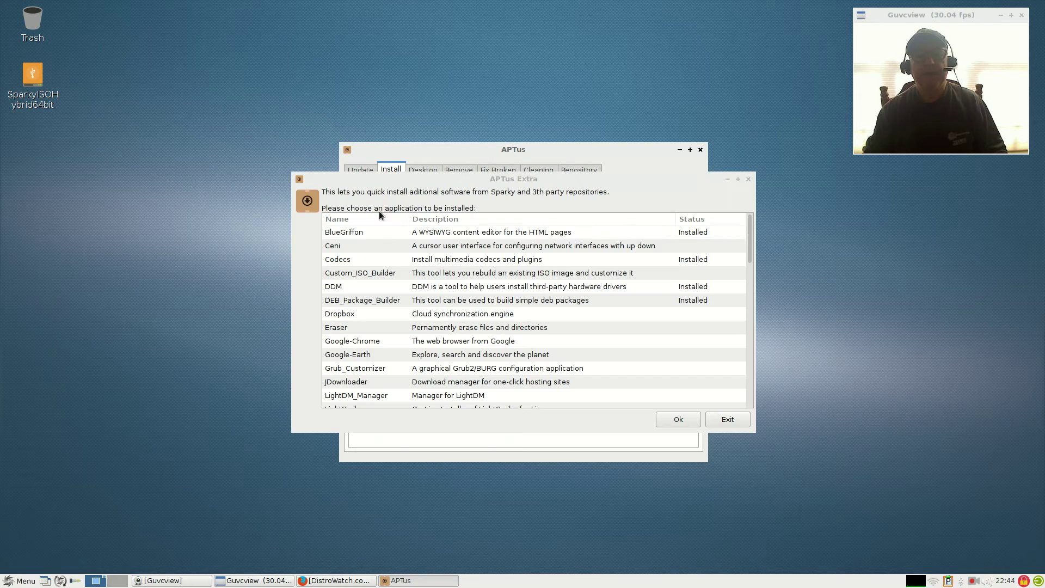
left_click_drag(576, 168, 568, 37)
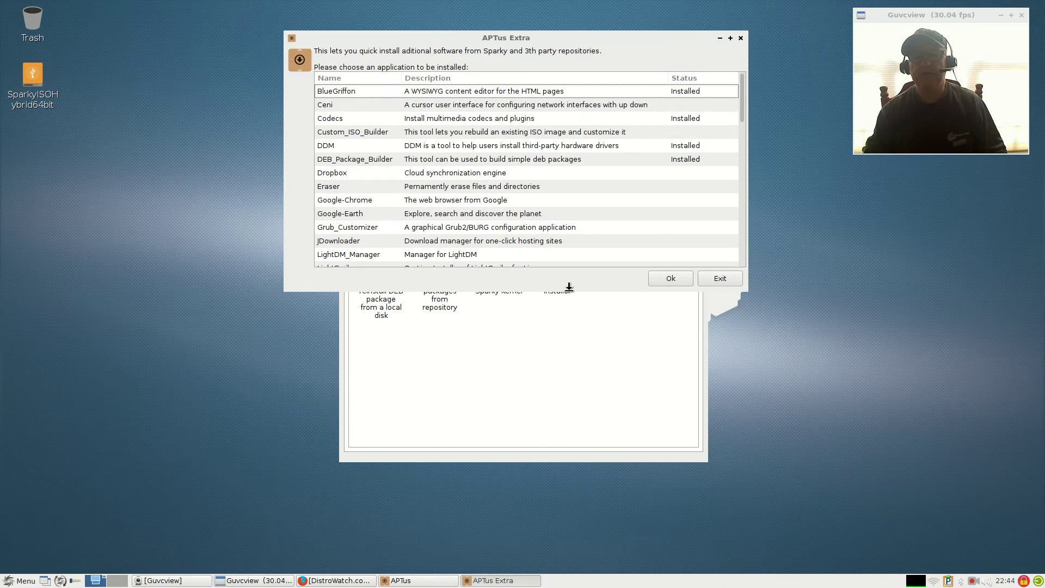
left_click_drag(569, 290, 598, 519)
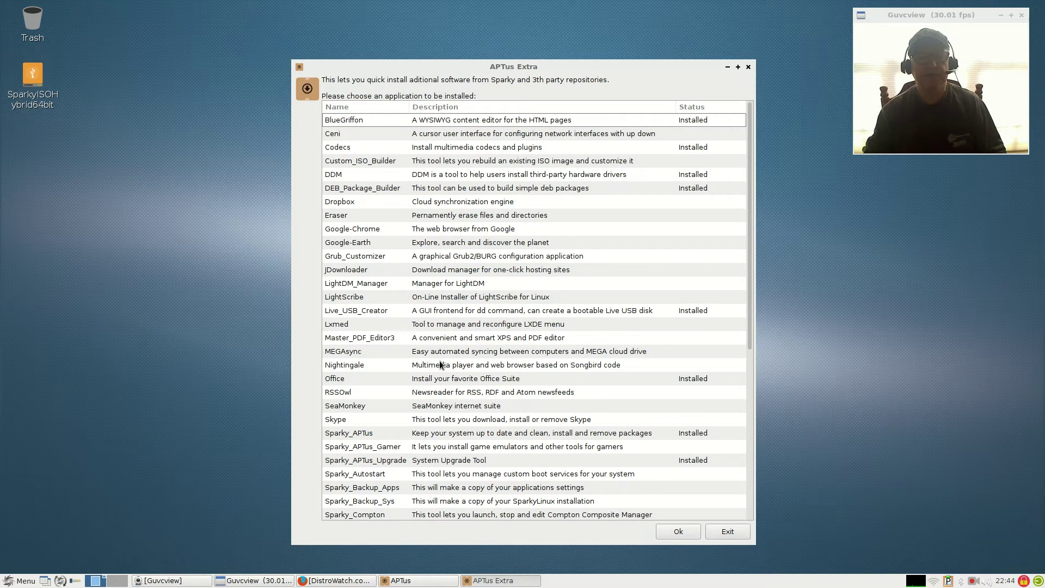
Examine the full list of additional applications in APTus Extra, then close both APTus Extra and APTus.
scroll(483, 468, "down", 6)
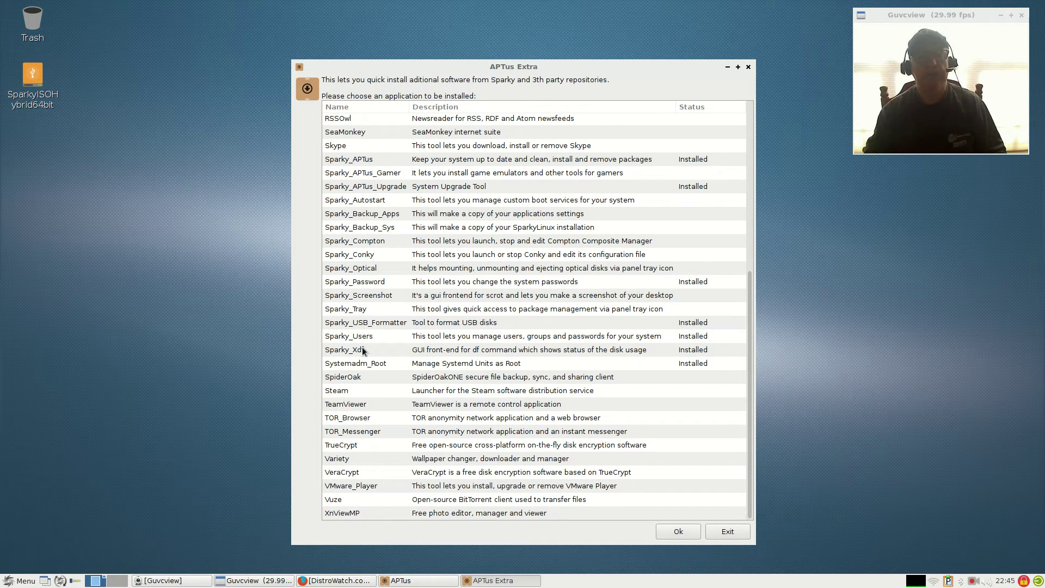
scroll(361, 327, "up", 3)
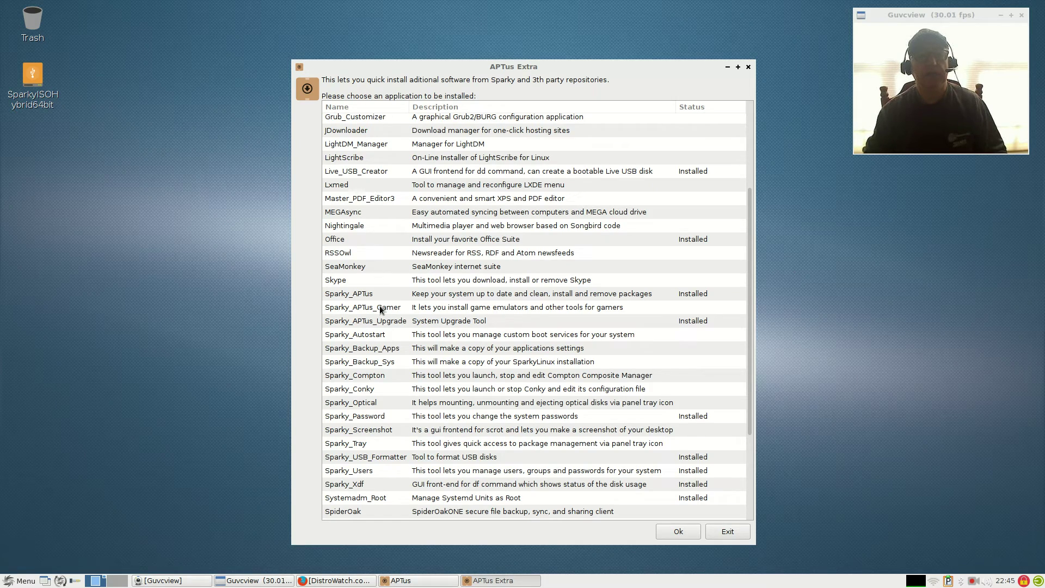
scroll(380, 305, "up", 2)
scroll(380, 308, "up", 1)
scroll(380, 307, "down", 6)
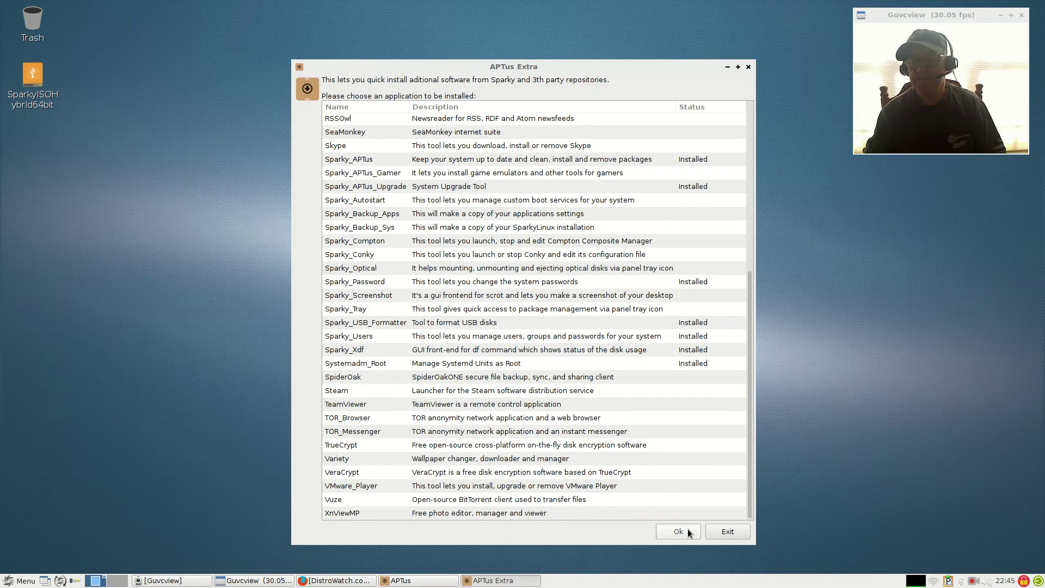
left_click(749, 67)
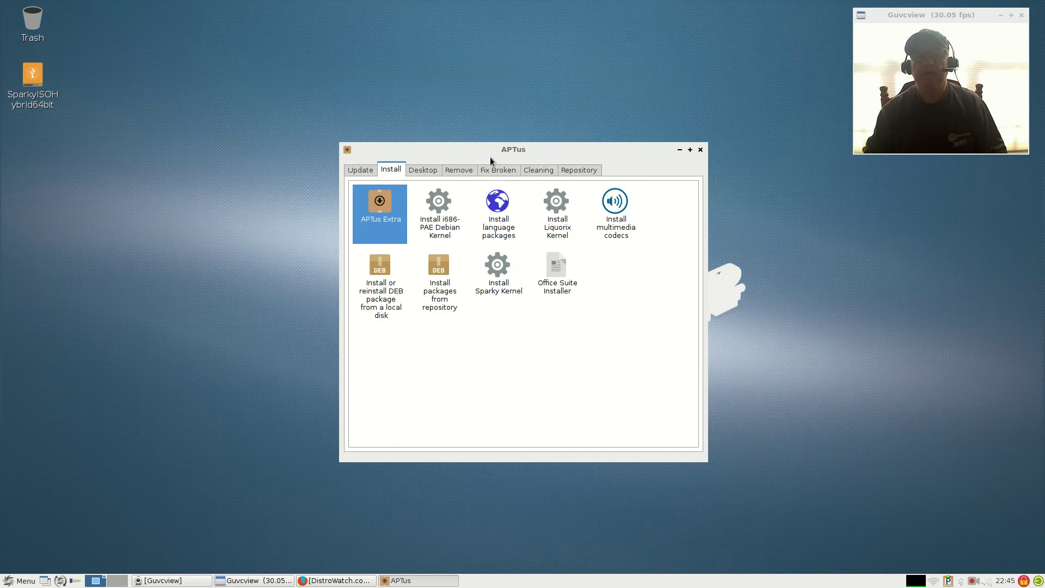
left_click(700, 149)
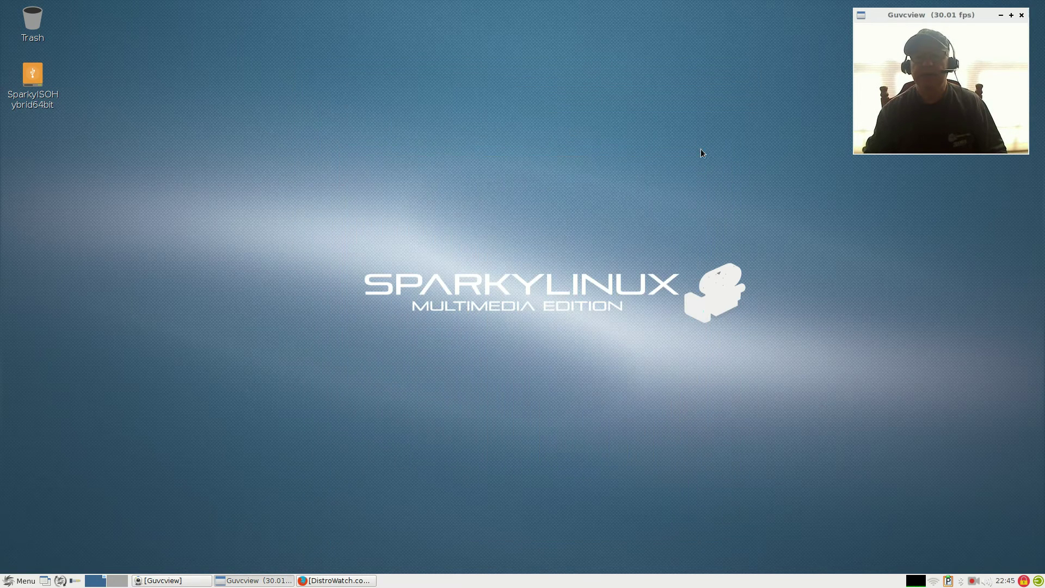
Examine the preinstalled Video applications by group, including Camera and Players, and the WineConfig tools.
left_click(25, 581)
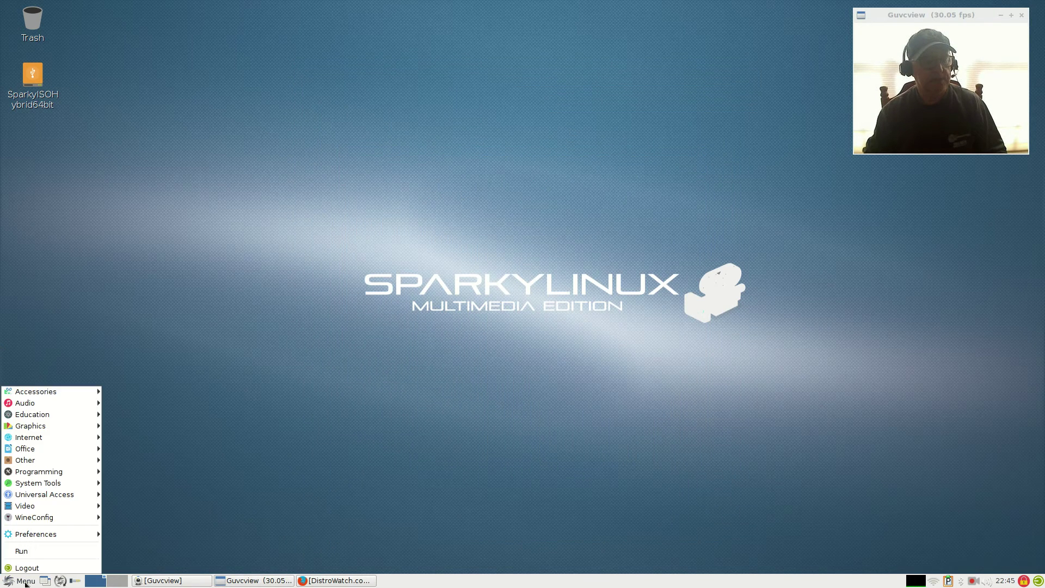
mouse_move(65, 483)
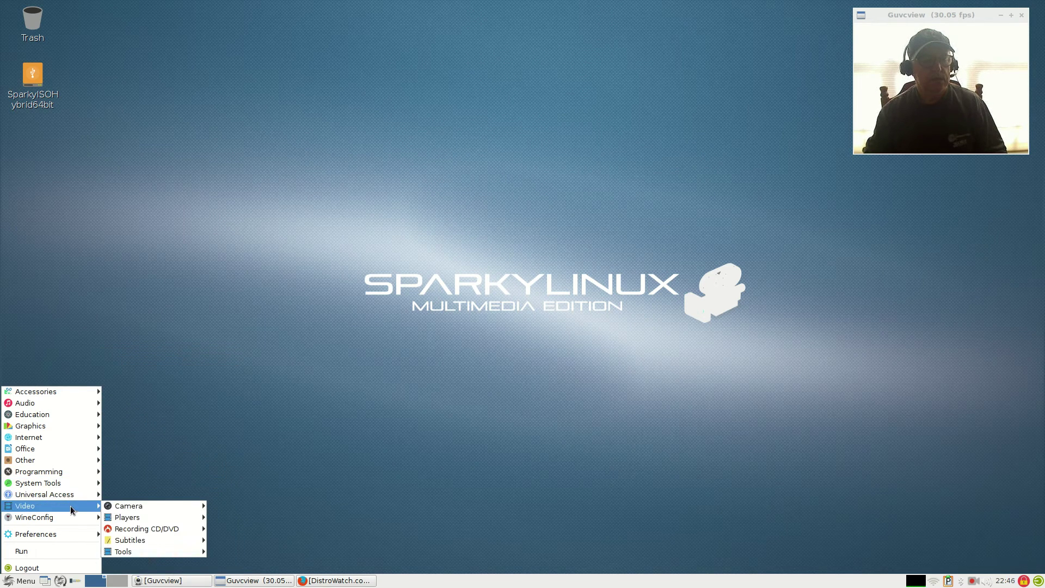
mouse_move(136, 507)
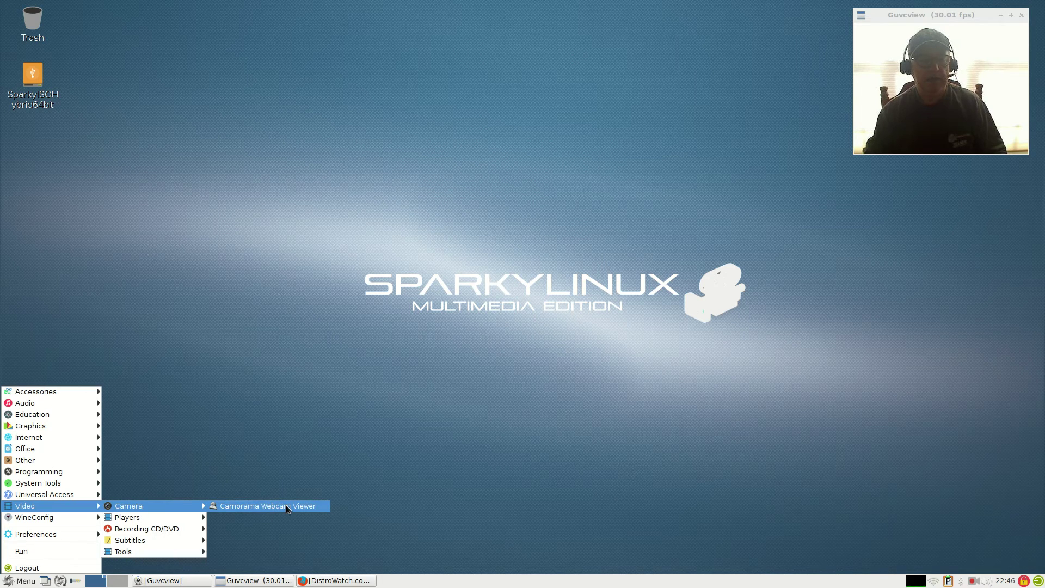
mouse_move(175, 516)
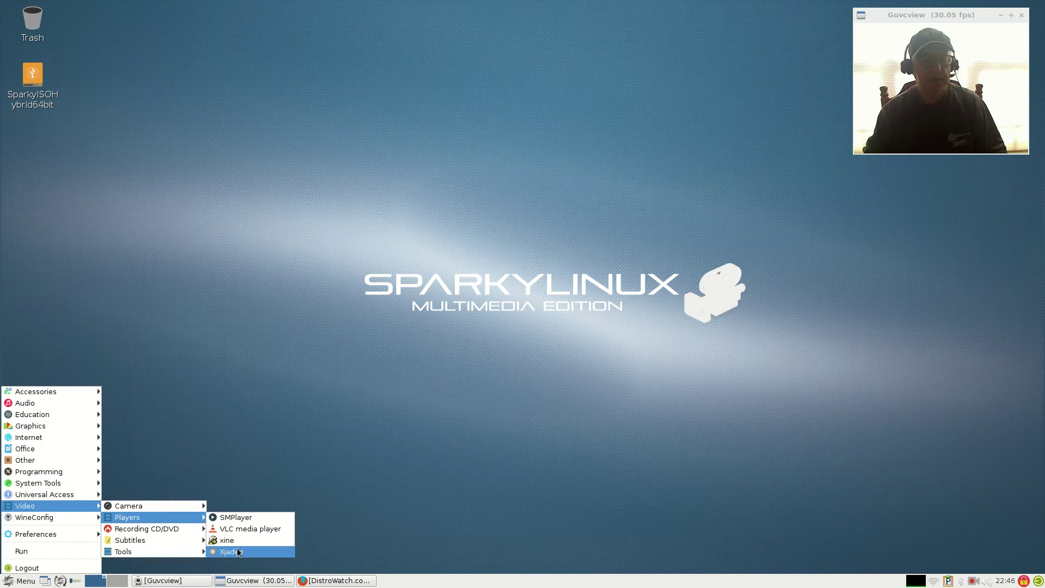
mouse_move(164, 551)
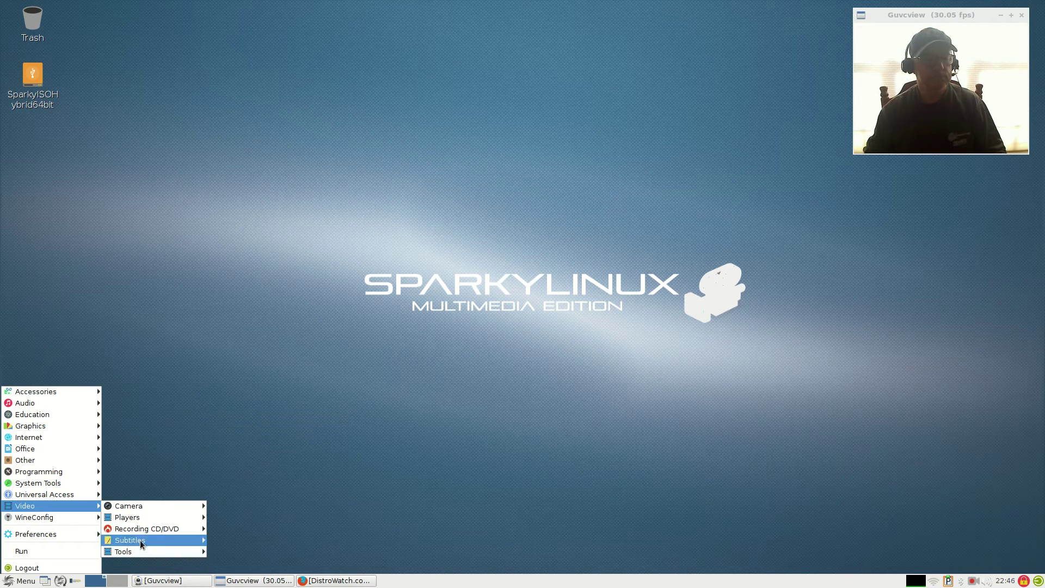
mouse_move(60, 516)
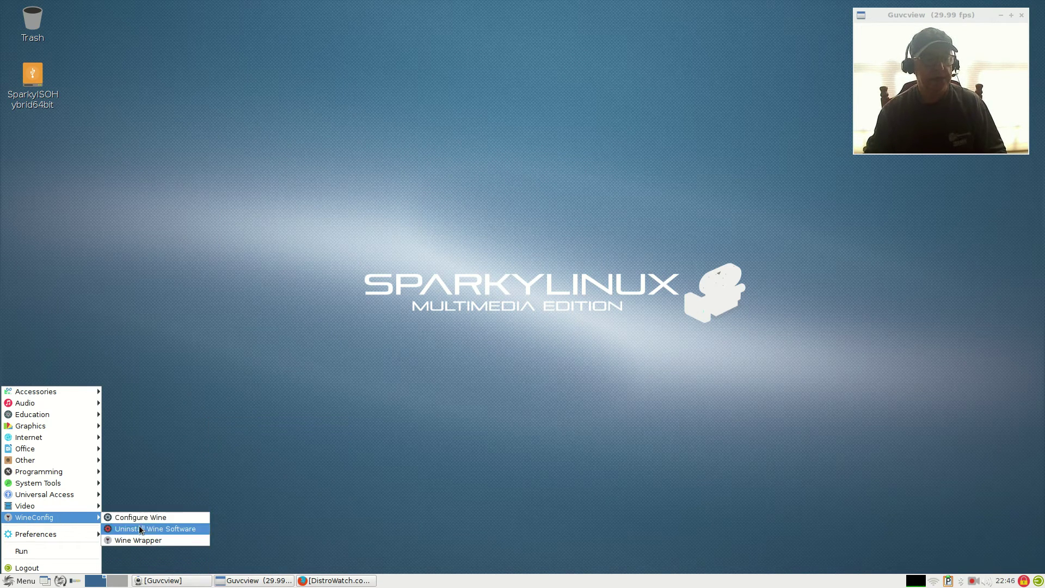
Launch Customize Look and Feel from the preferences, move its window nearer the screen's centre and select the Greybird widget style.
mouse_move(68, 534)
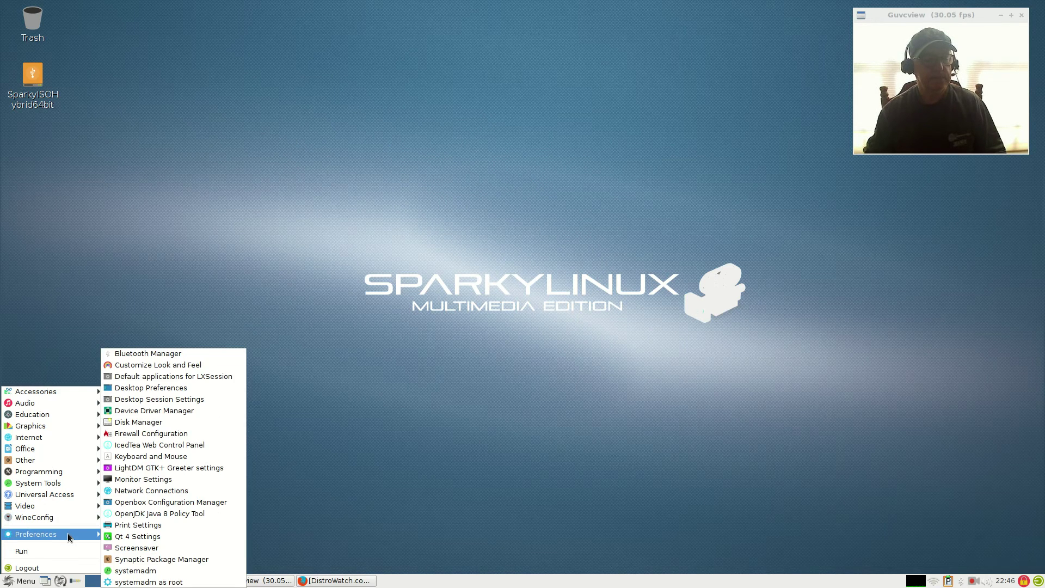
left_click(175, 364)
left_click_drag(486, 165, 585, 143)
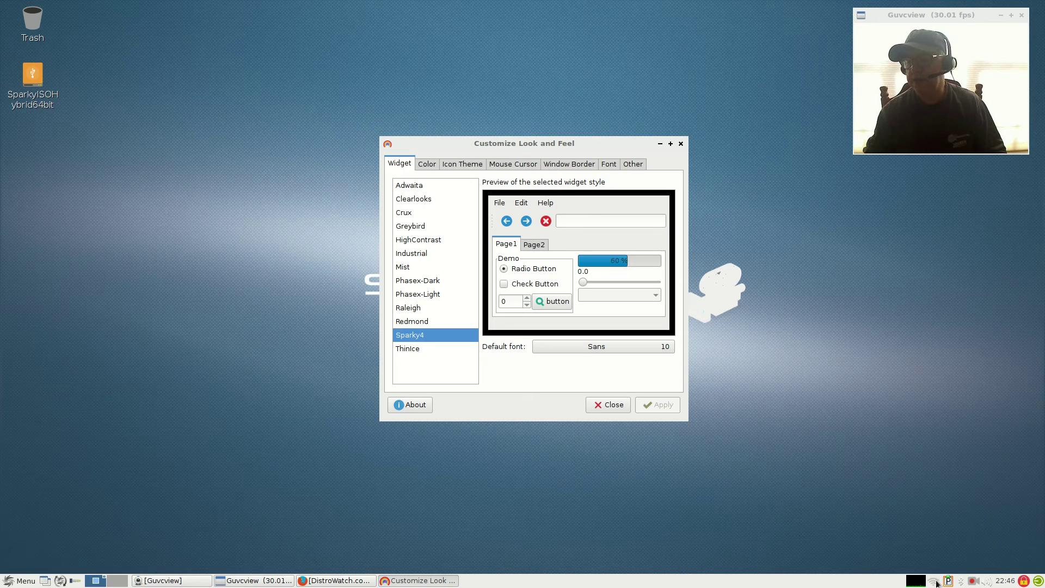
mouse_move(932, 583)
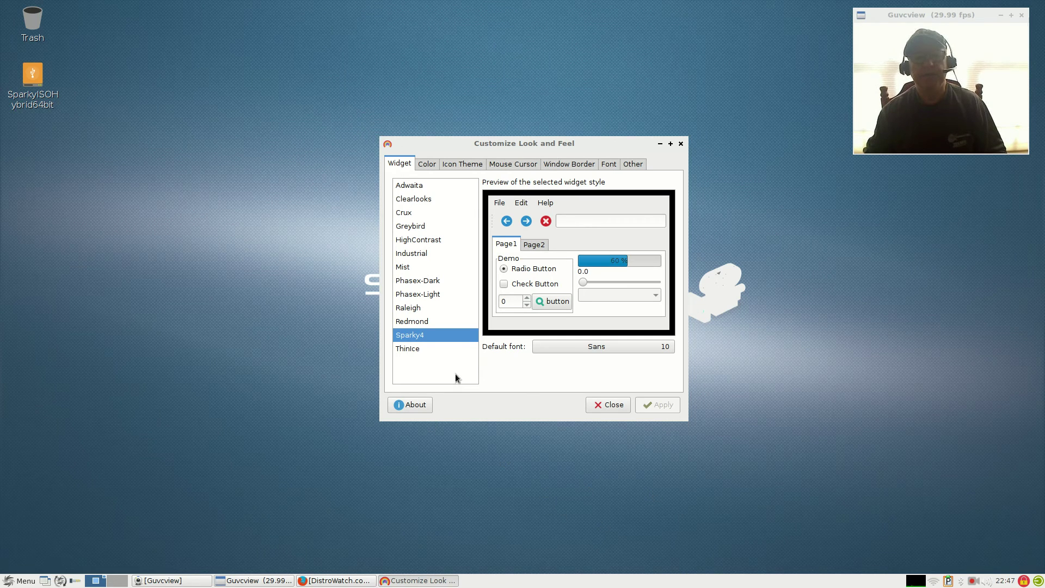
left_click(411, 228)
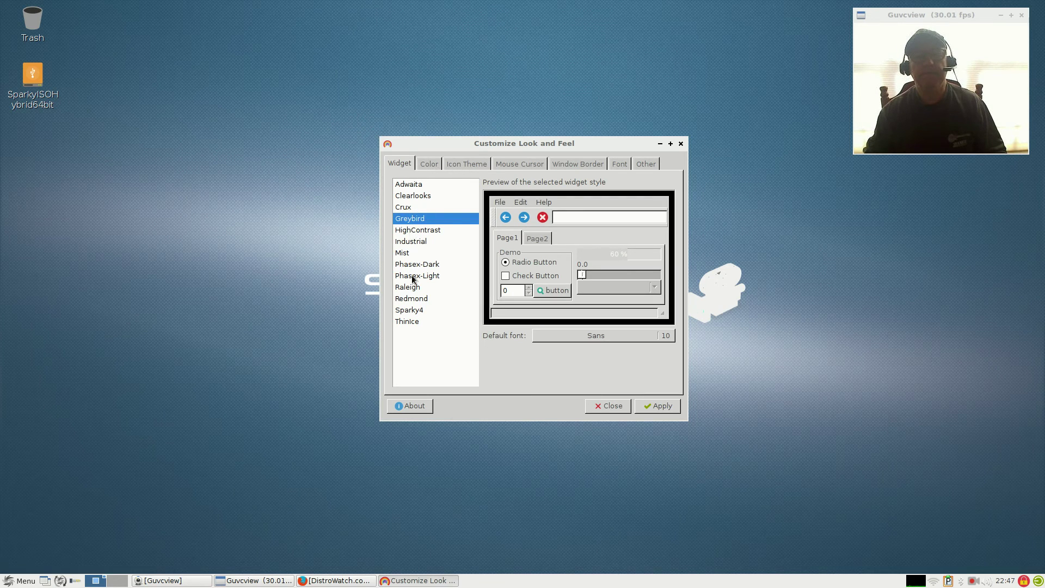
Preview the GNOME and HighContrast icon themes, apply the Tango icon theme, and recheck the widget style and icon theme selections.
left_click(465, 164)
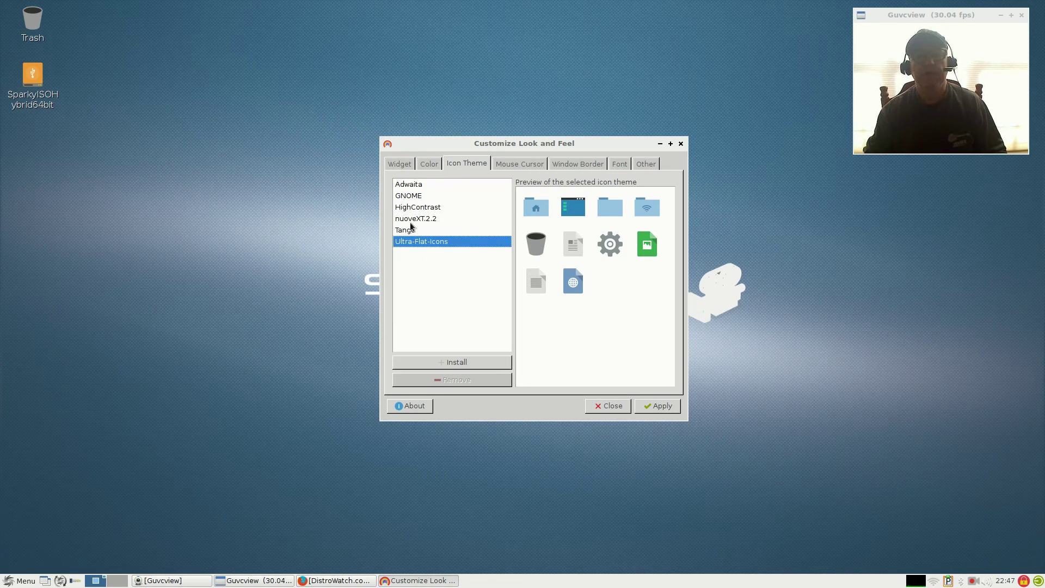
left_click(408, 197)
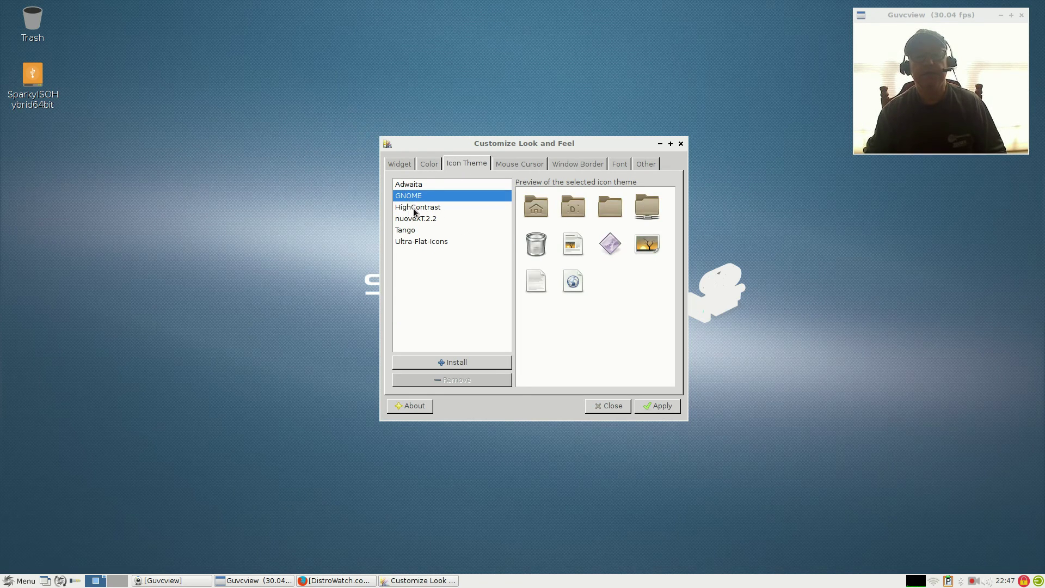
left_click(413, 207)
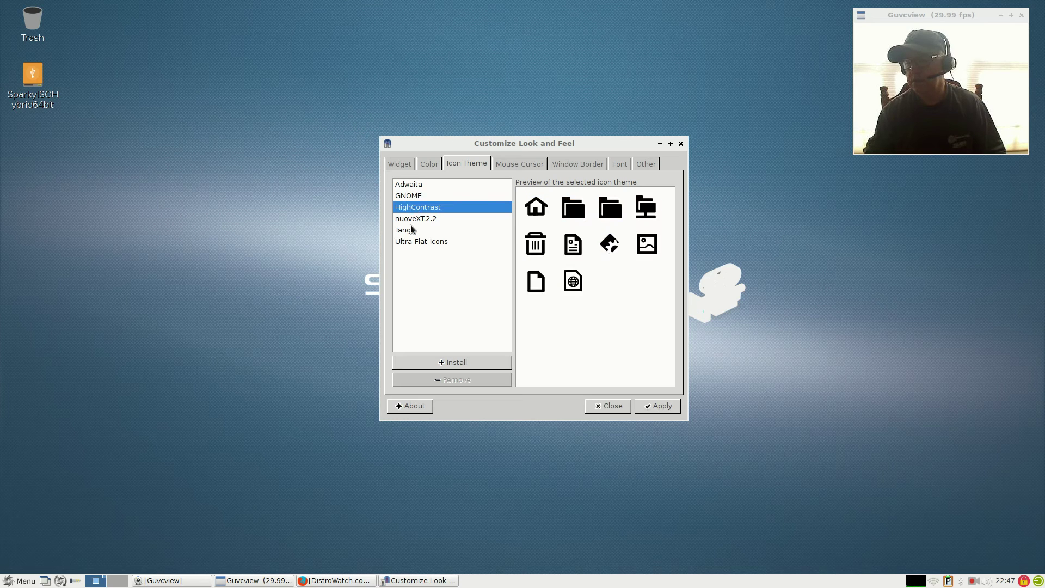
left_click(412, 229)
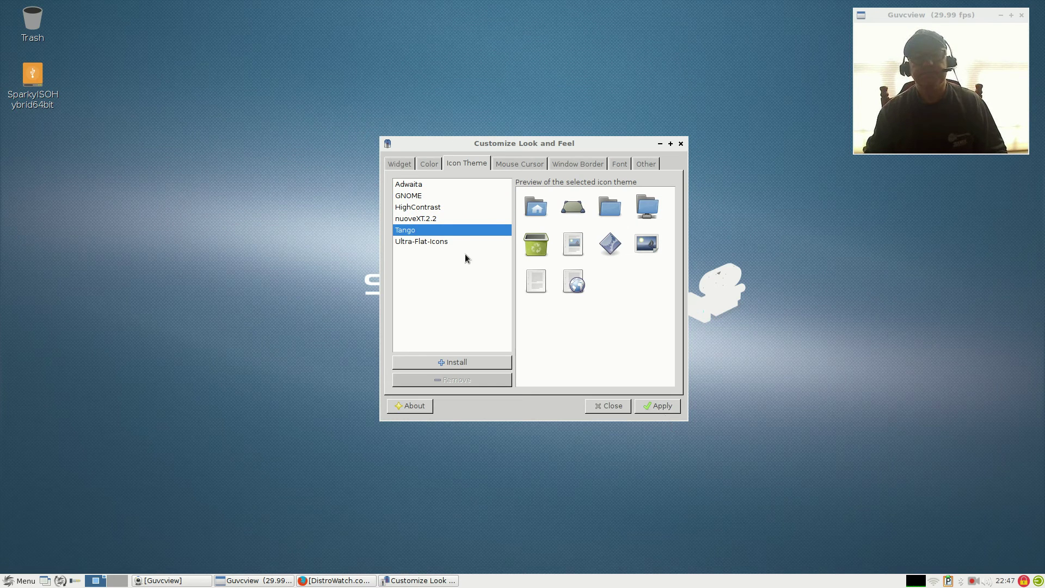
left_click(662, 409)
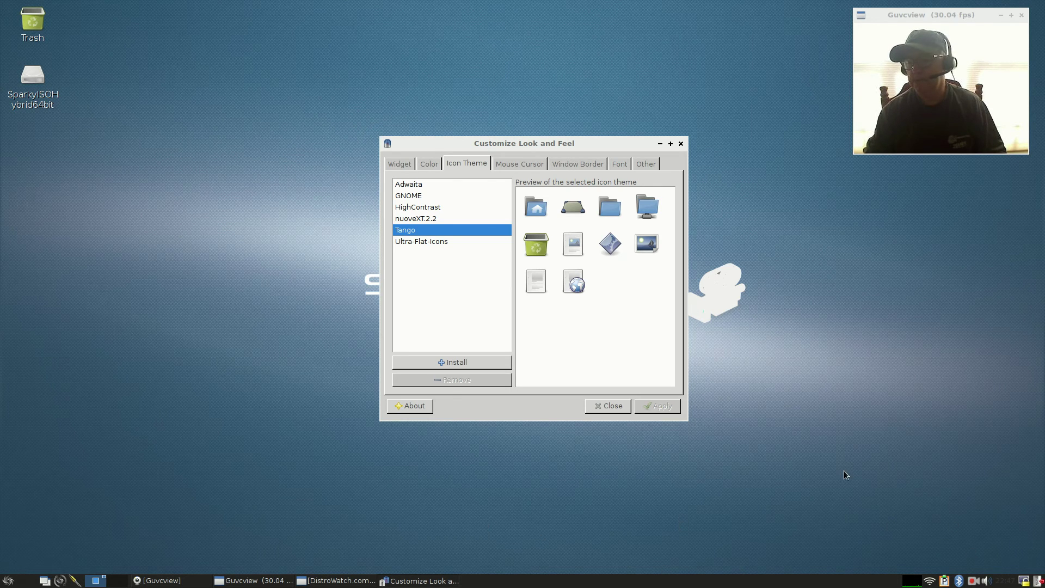
left_click(406, 166)
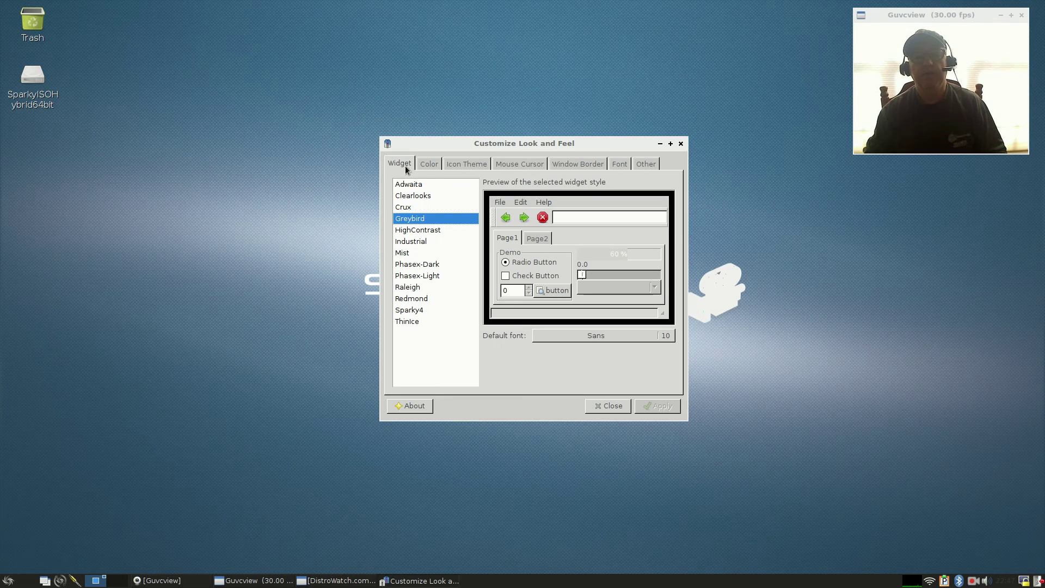
left_click(470, 164)
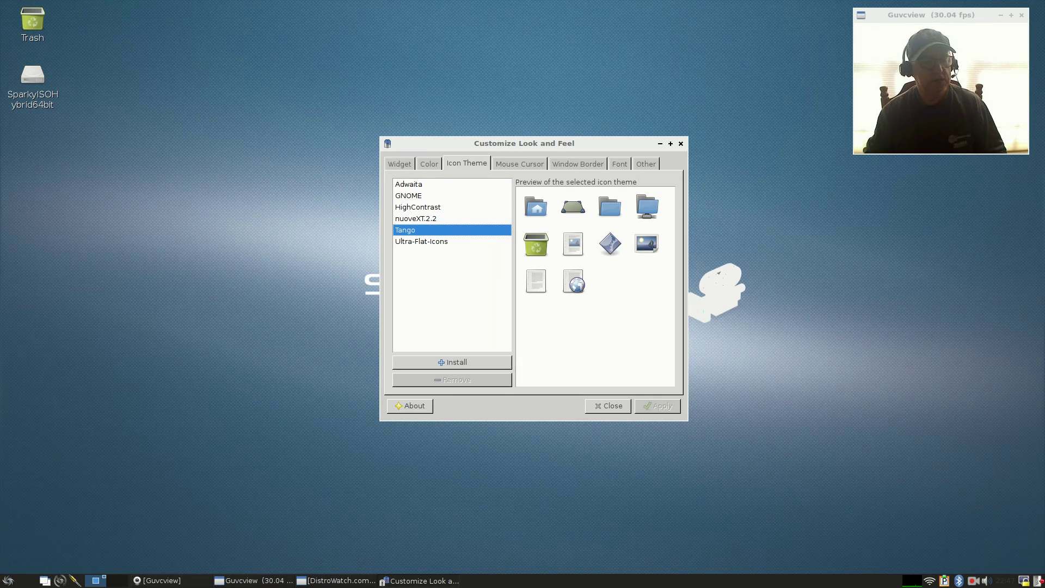
Run the system upgrade check, dismiss its permissions notice and result dialog, and close the Customize Look and Feel window.
left_click(60, 581)
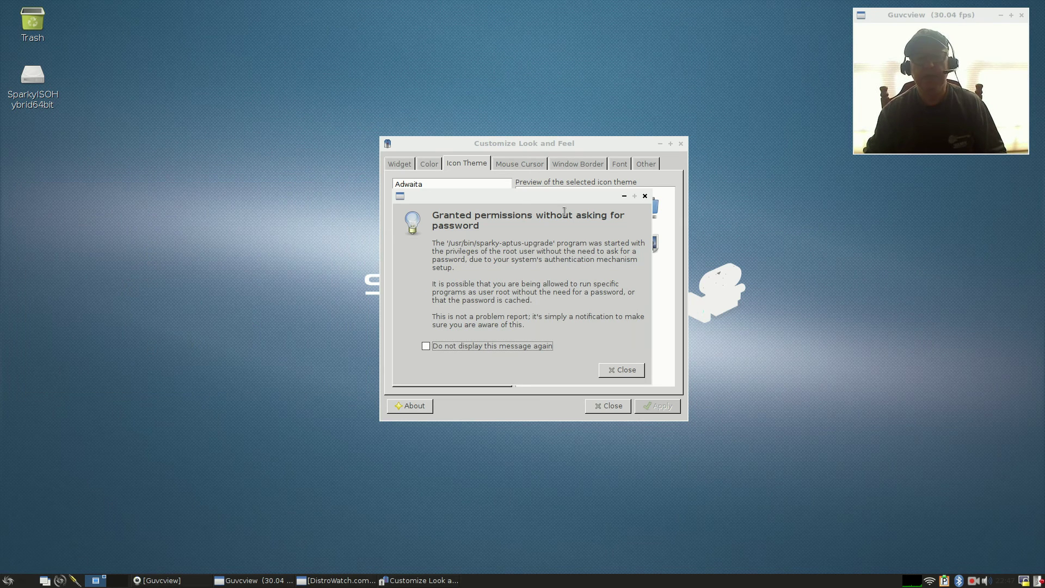
left_click(635, 372)
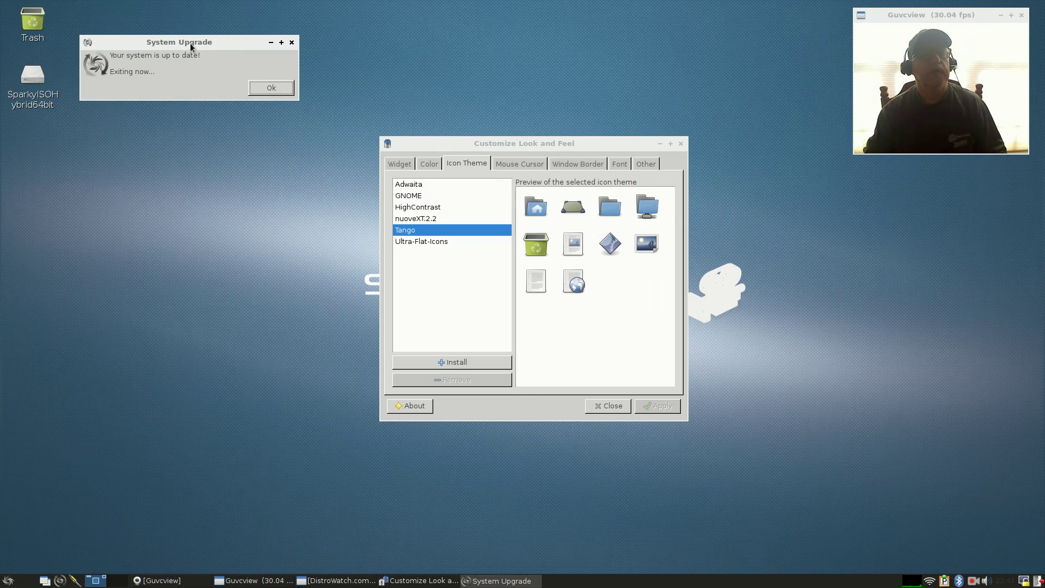
left_click(271, 88)
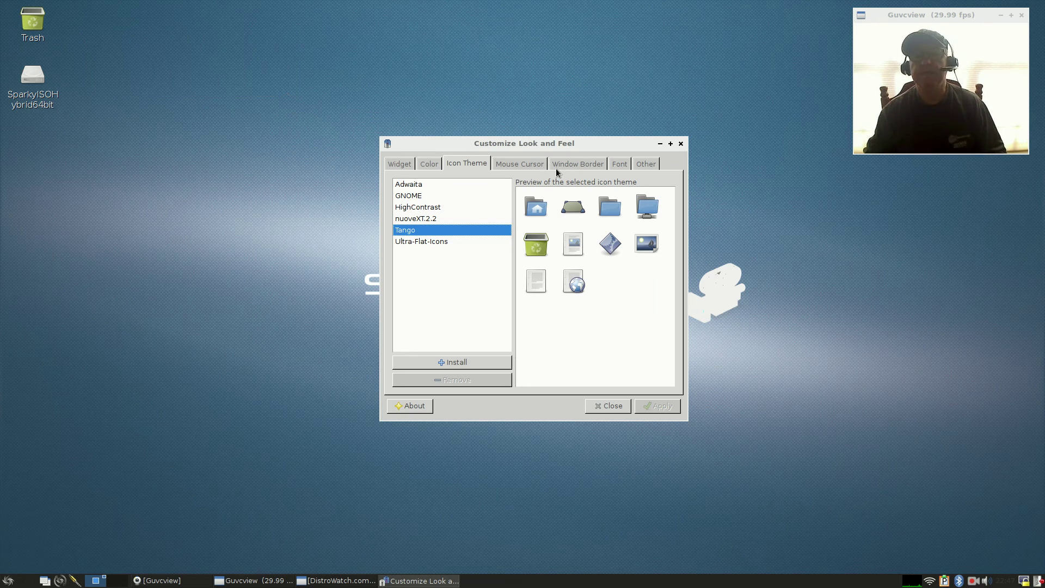
left_click(681, 143)
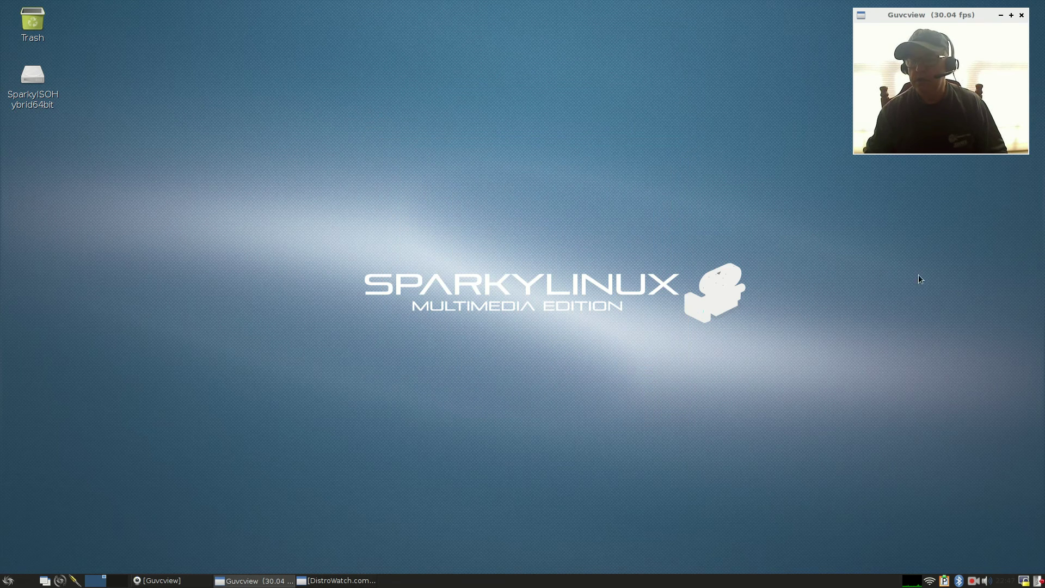